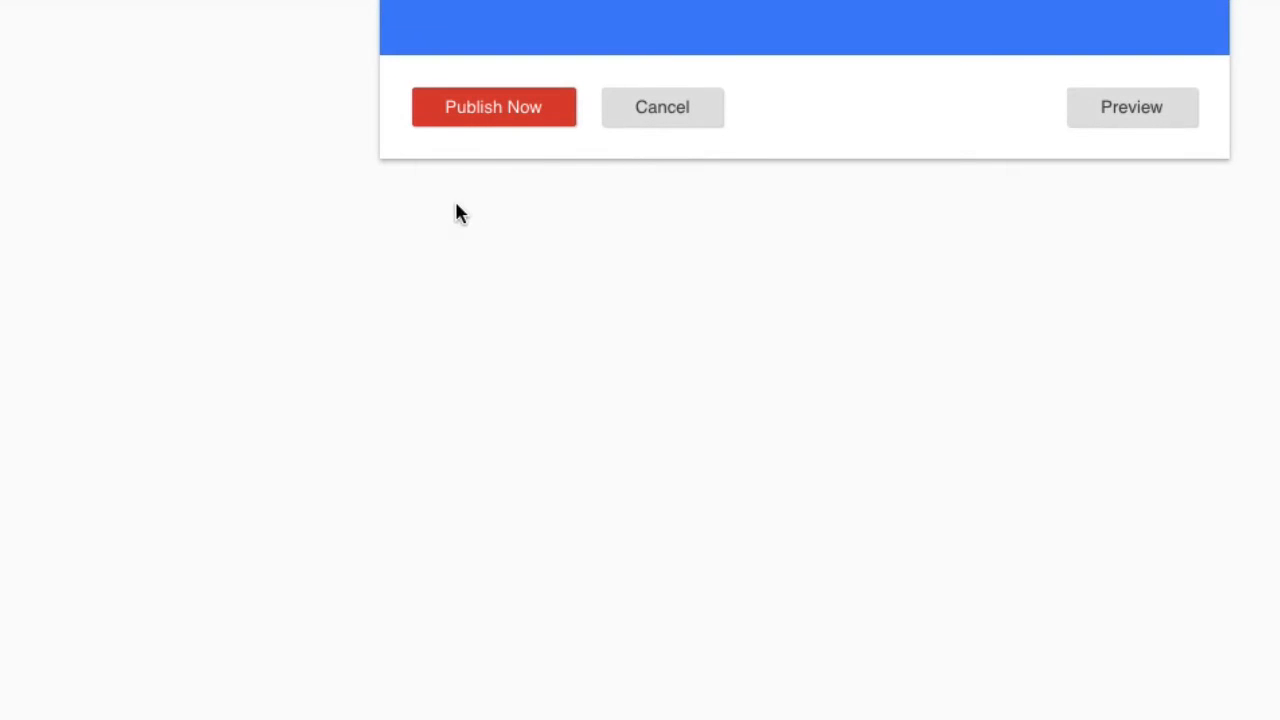
# - Publish the Tag Manager container version now and close the publishing summary
pyautogui.click(523, 116)
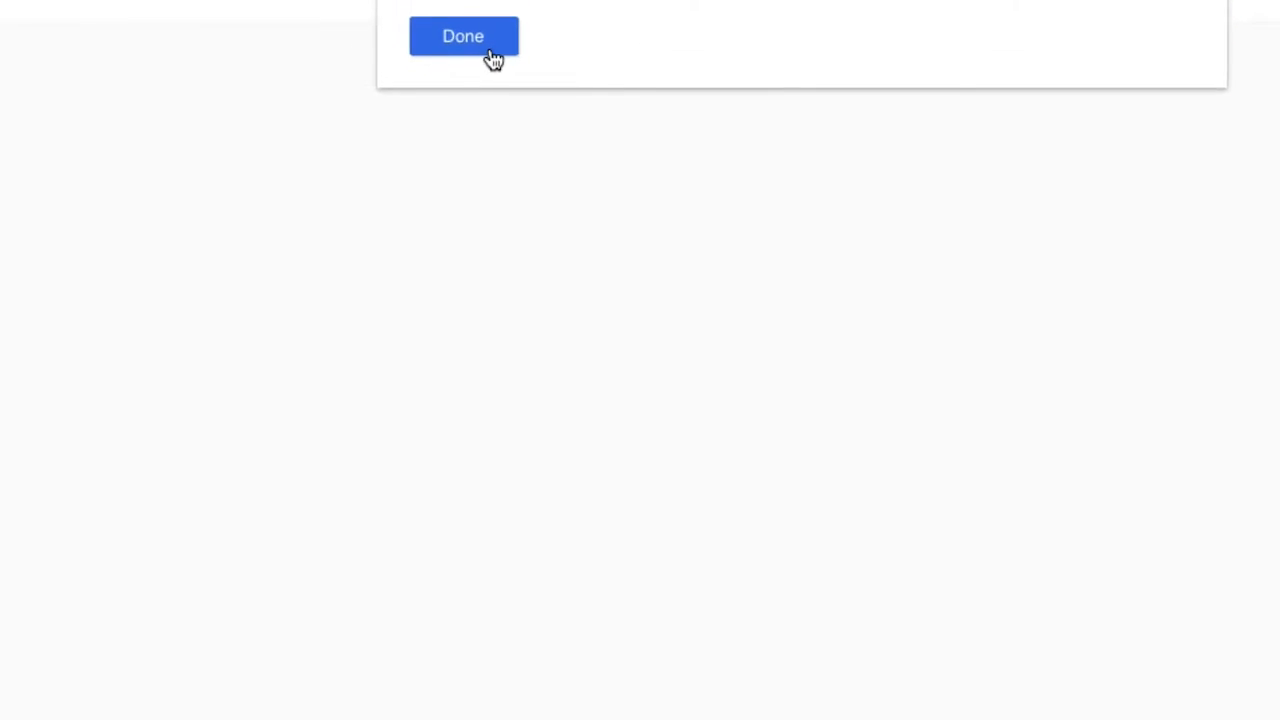
pyautogui.click(486, 45)
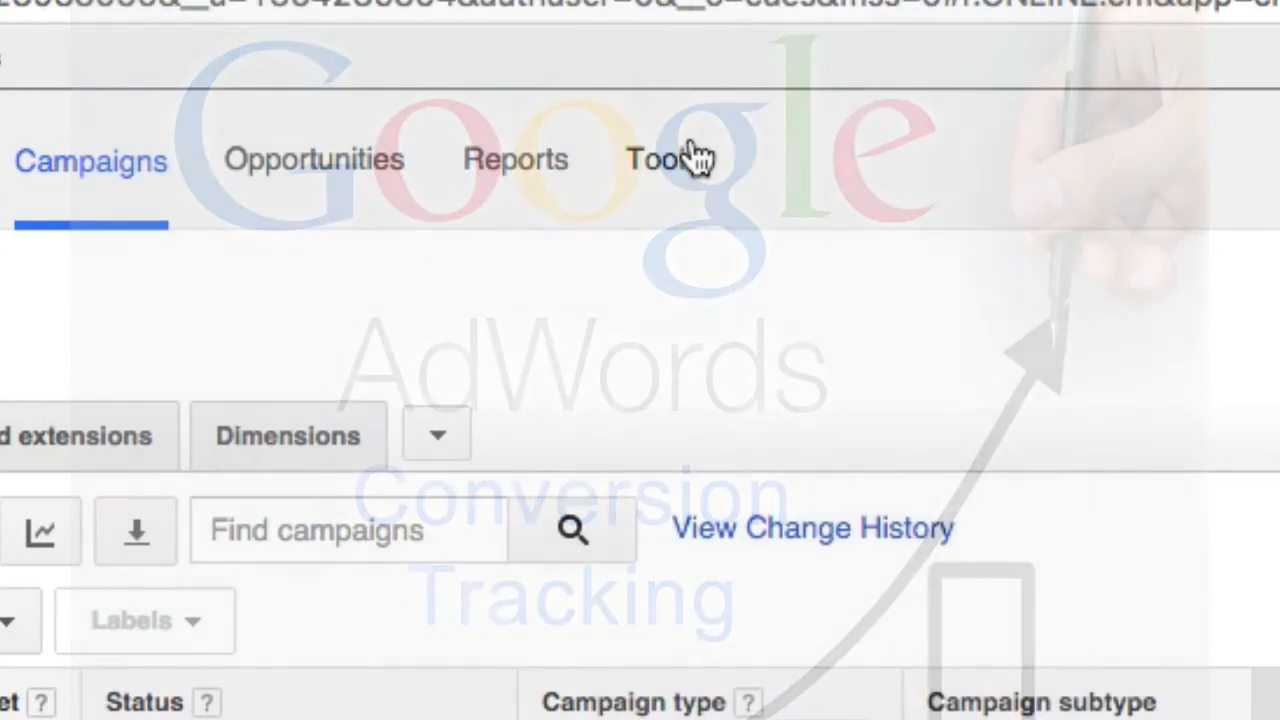
# - Go to conversion tracking in Google AdWords and start a new conversion action with Website as its source
pyautogui.click(700, 82)
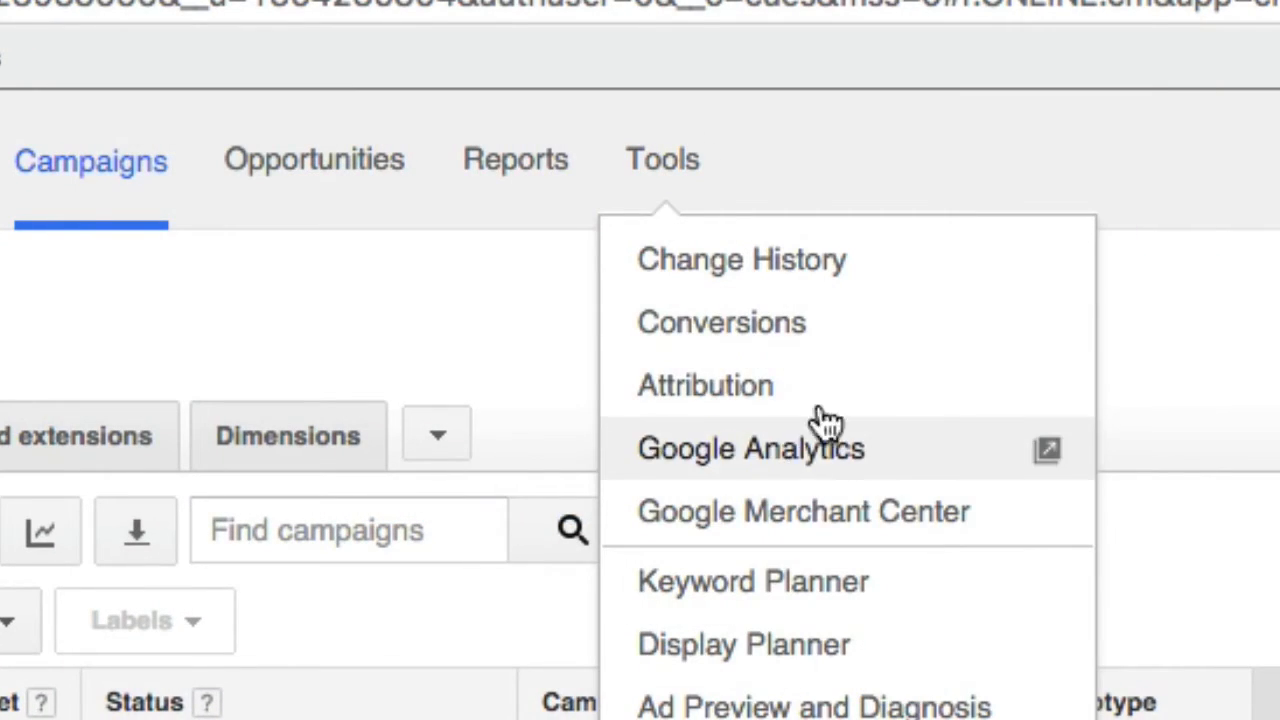
pyautogui.click(832, 328)
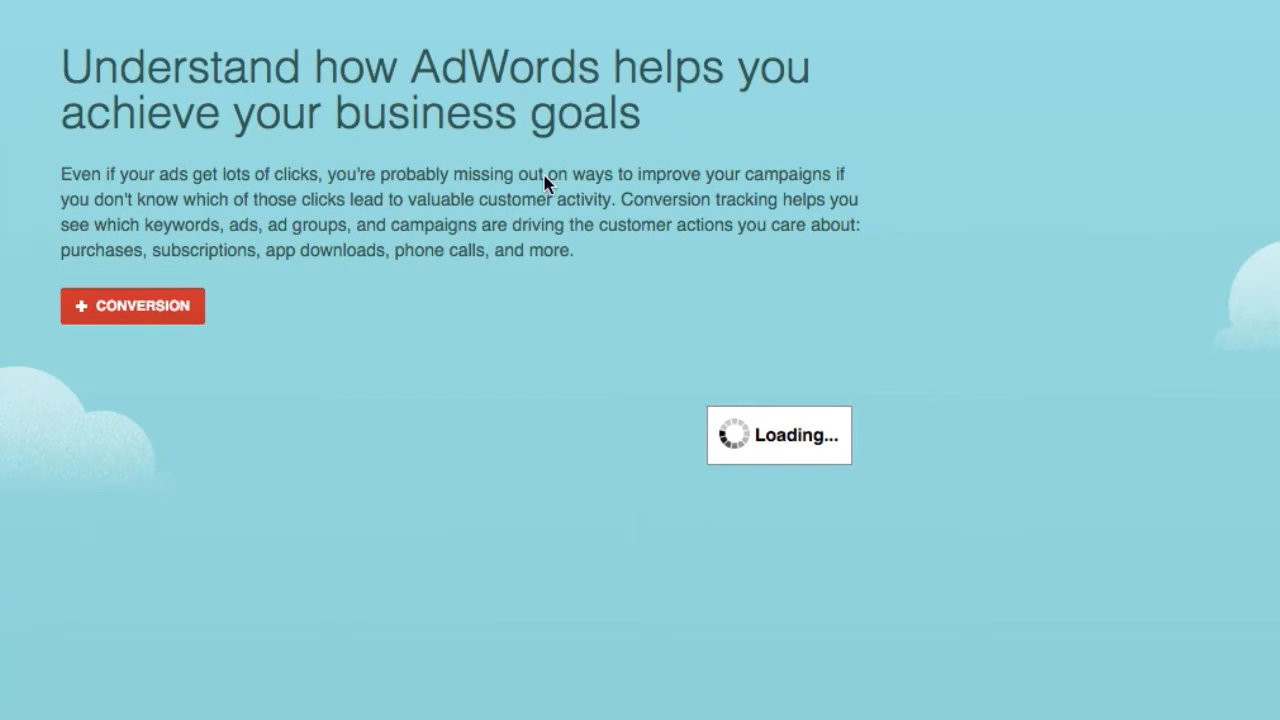
pyautogui.click(178, 307)
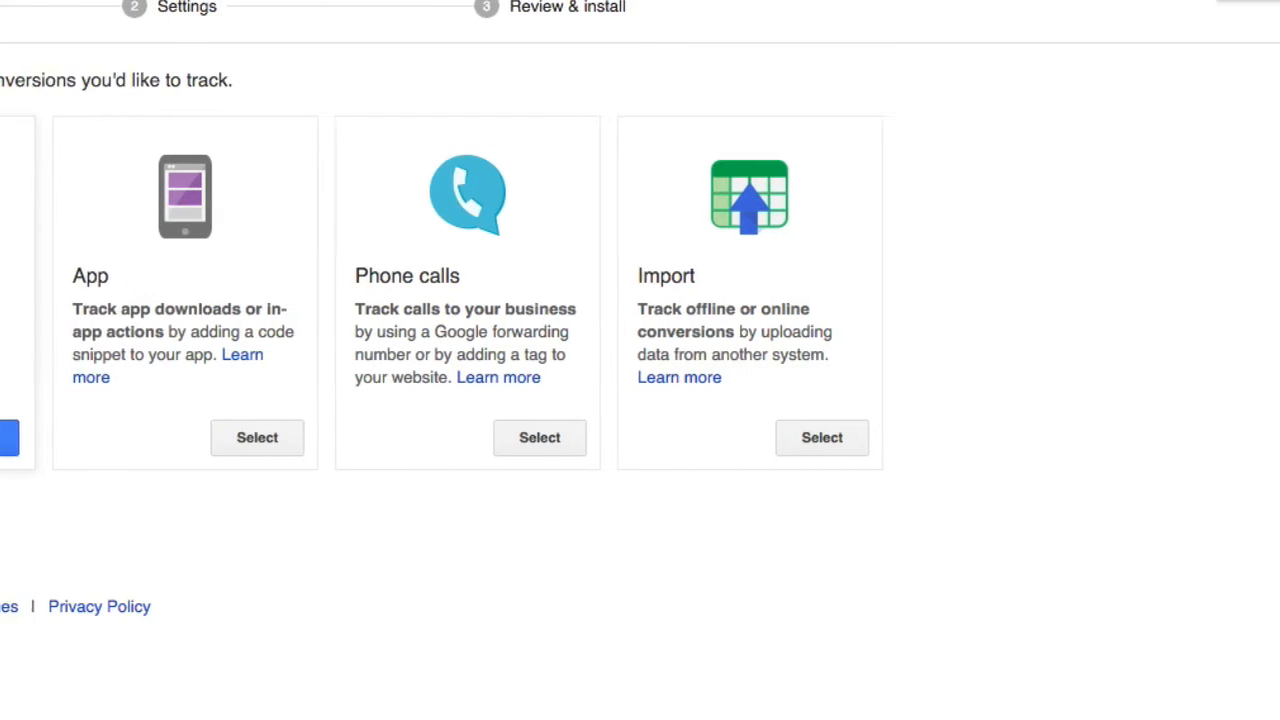
pyautogui.click(230, 438)
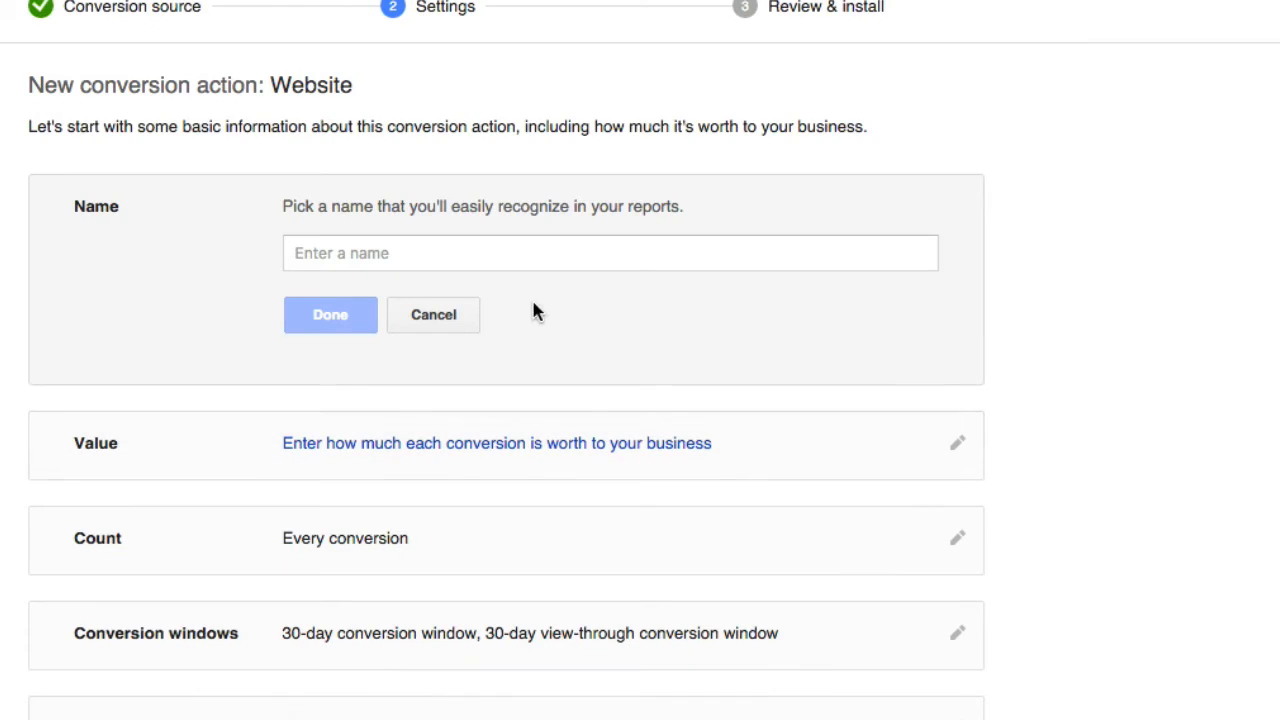
# - Name the new website conversion action "Sale"
pyautogui.click(616, 263)
pyautogui.write('Sale')
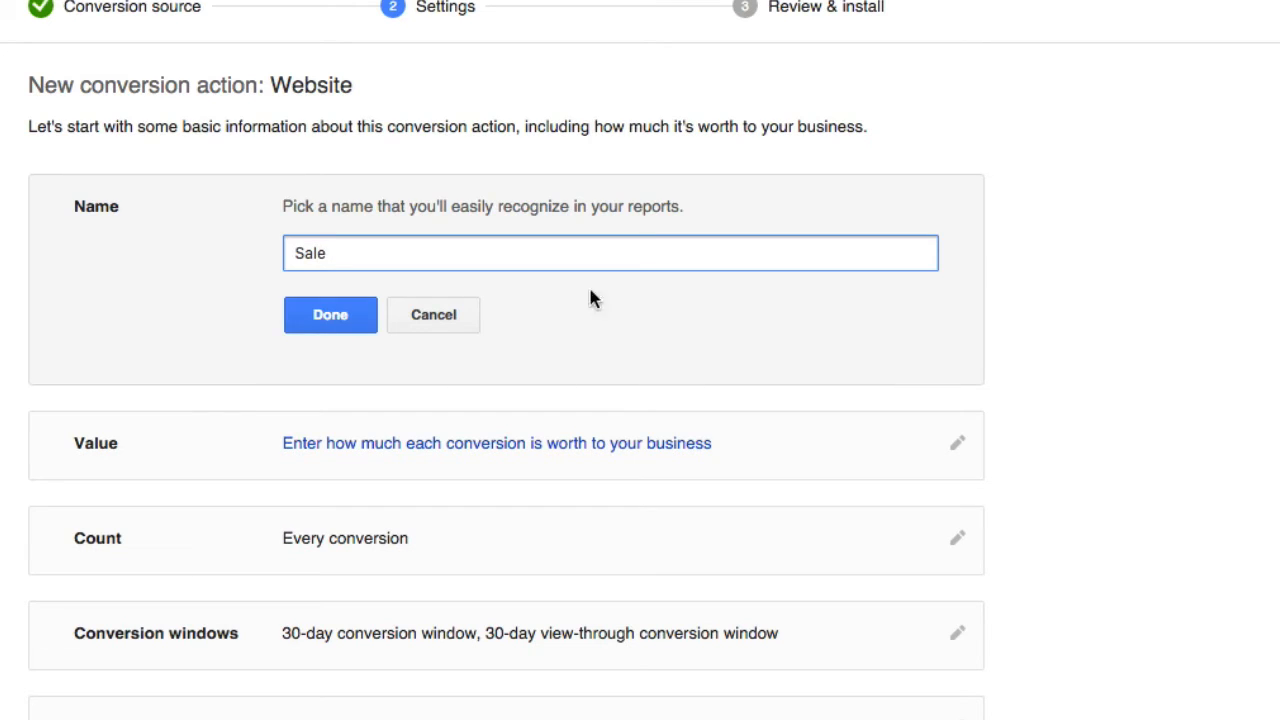
pyautogui.click(350, 318)
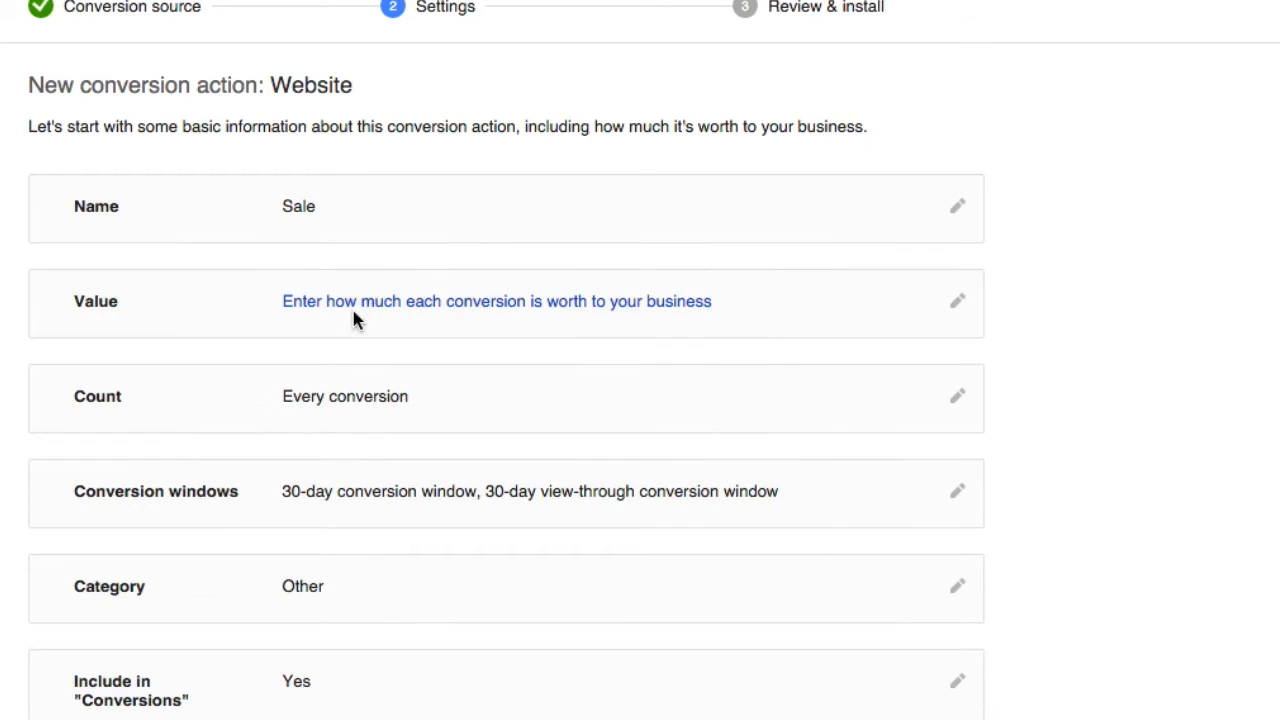
# - Let the conversion action's value vary and try a default value of 12.50 US dollars
pyautogui.click(726, 326)
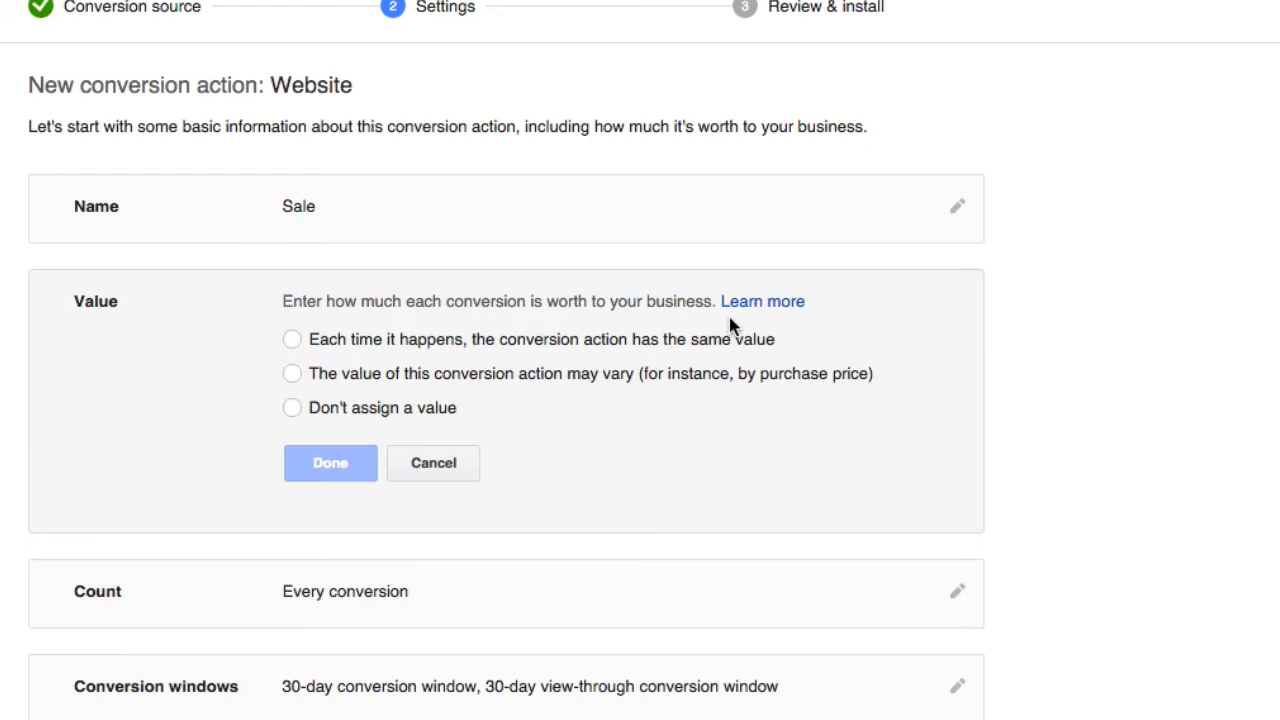
pyautogui.click(292, 374)
pyautogui.click(525, 452)
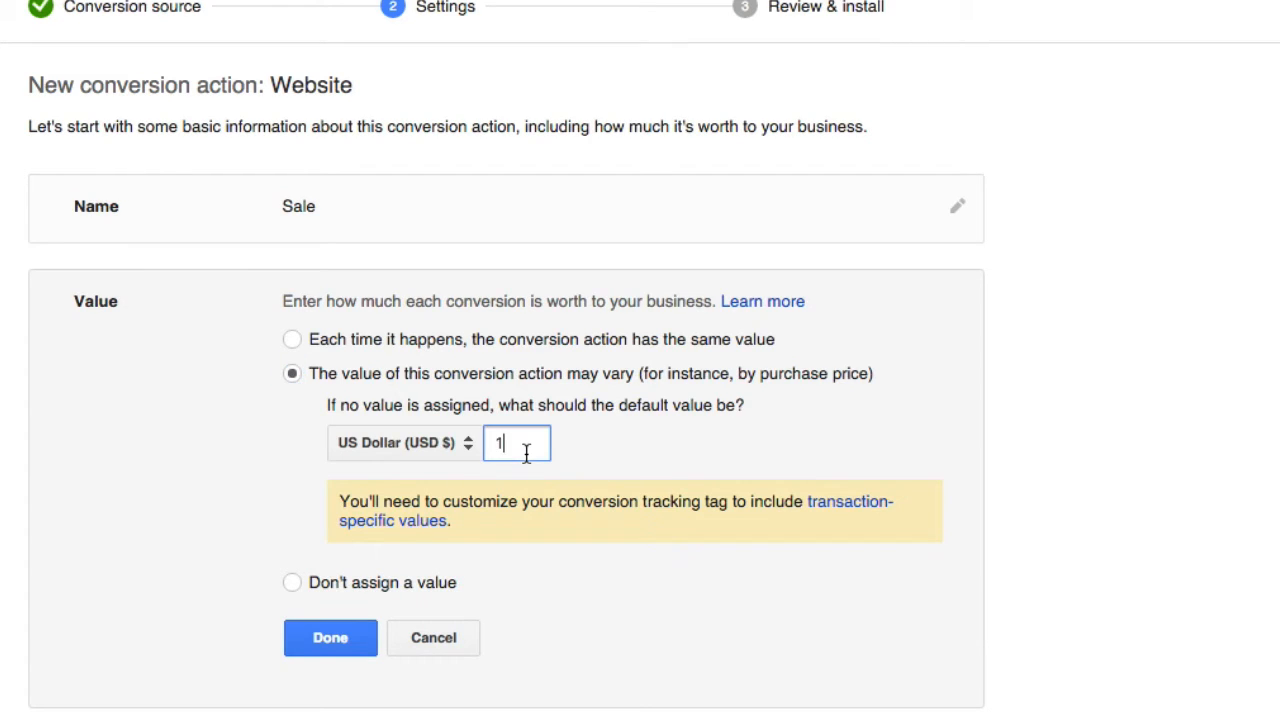
pyautogui.write('2.50')
pyautogui.click(322, 650)
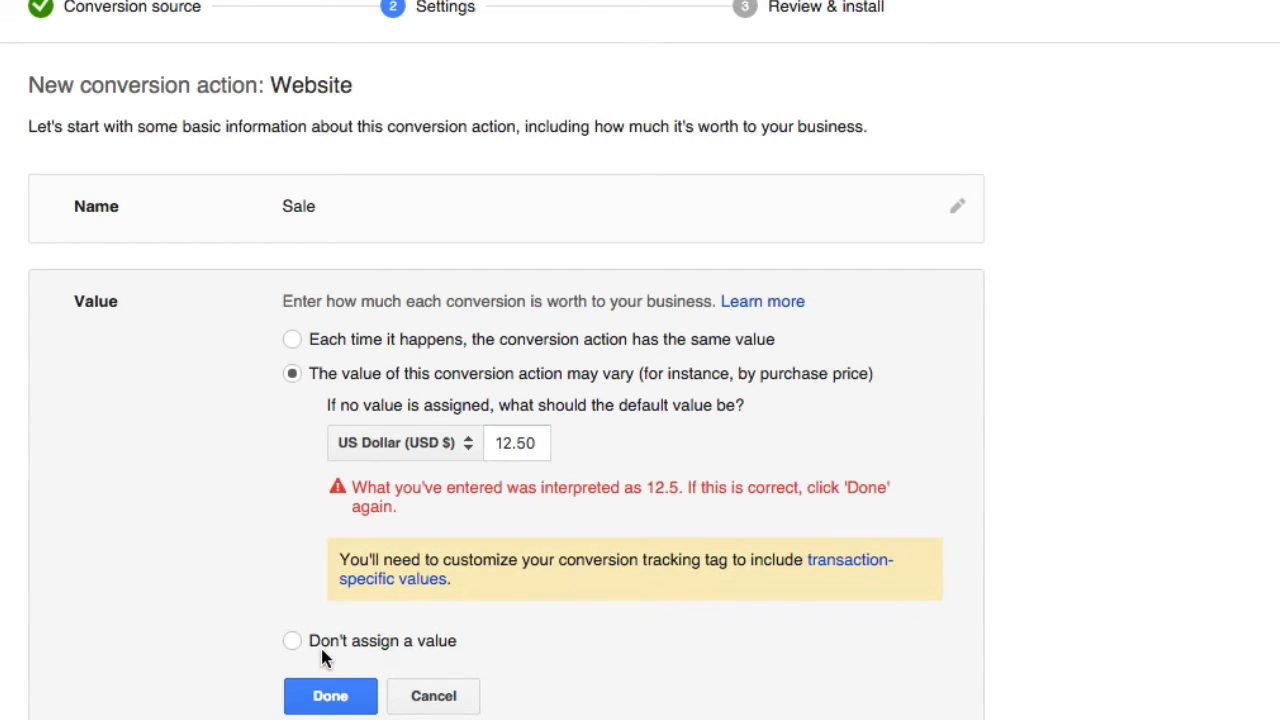
# - Change the default conversion value to 13 US dollars and confirm the value settings
pyautogui.click(540, 443)
pyautogui.write('=')
pyautogui.press('BackSpace')
pyautogui.press('BackSpace')
pyautogui.press('BackSpace')
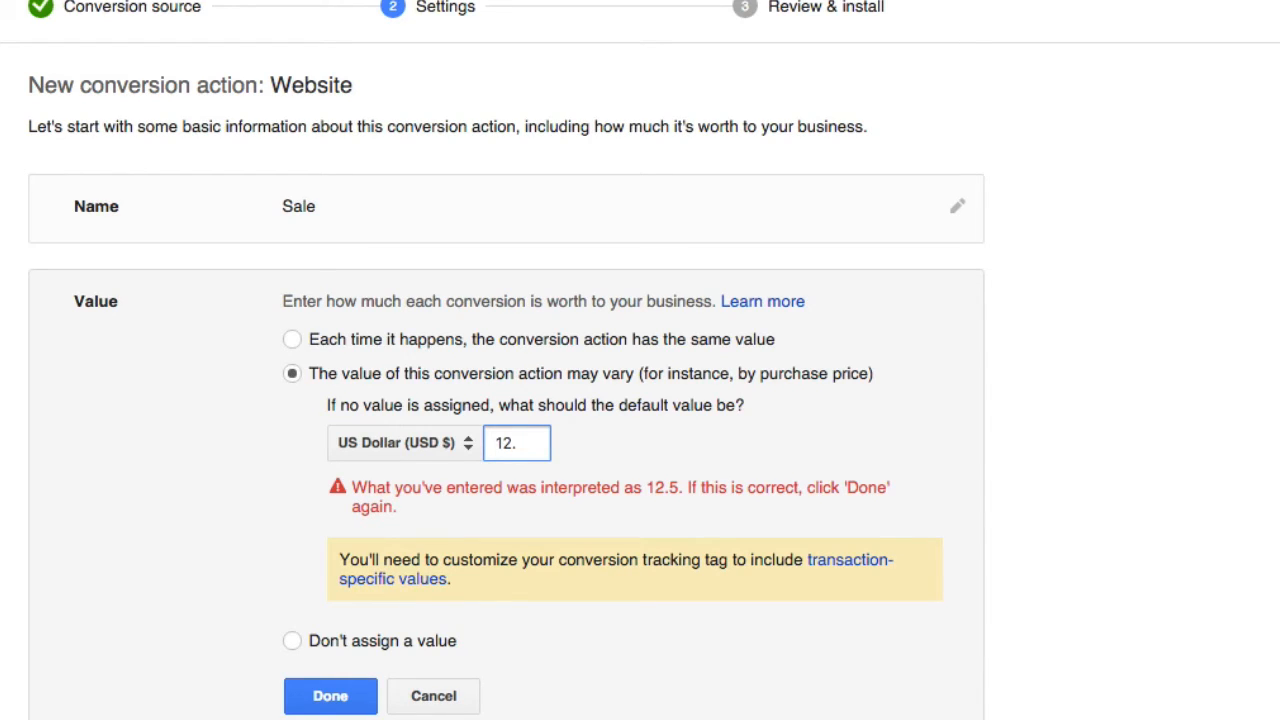
pyautogui.write('5')
pyautogui.press('BackSpace')
pyautogui.press('BackSpace')
pyautogui.press('BackSpace')
pyautogui.write('3')
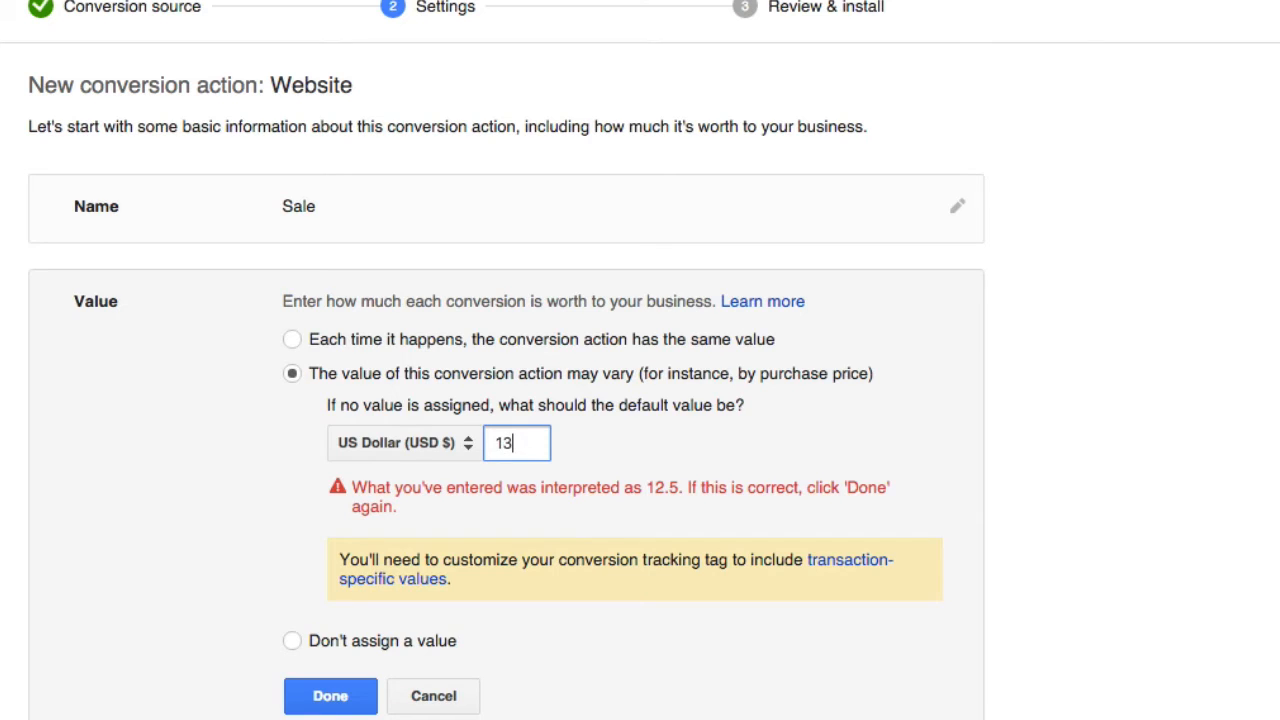
pyautogui.click(340, 694)
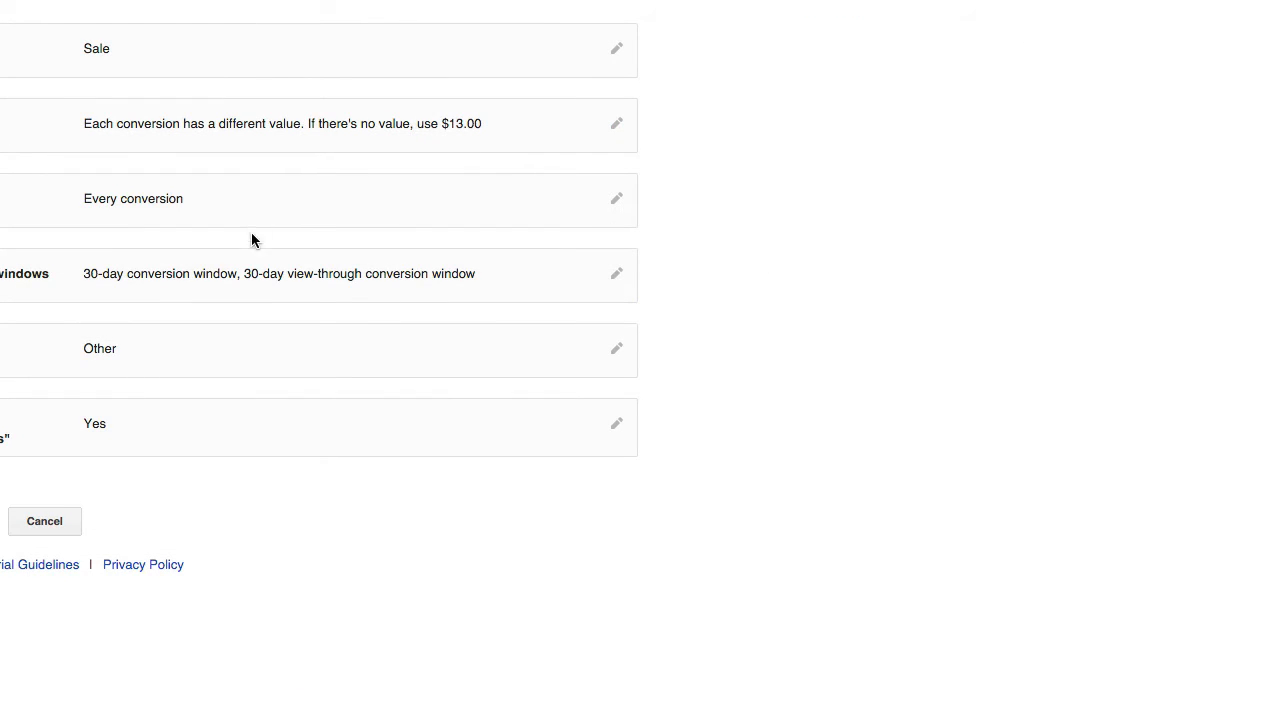
# - Choose 30 days for the view-through conversion window and confirm the conversion windows
pyautogui.click(183, 287)
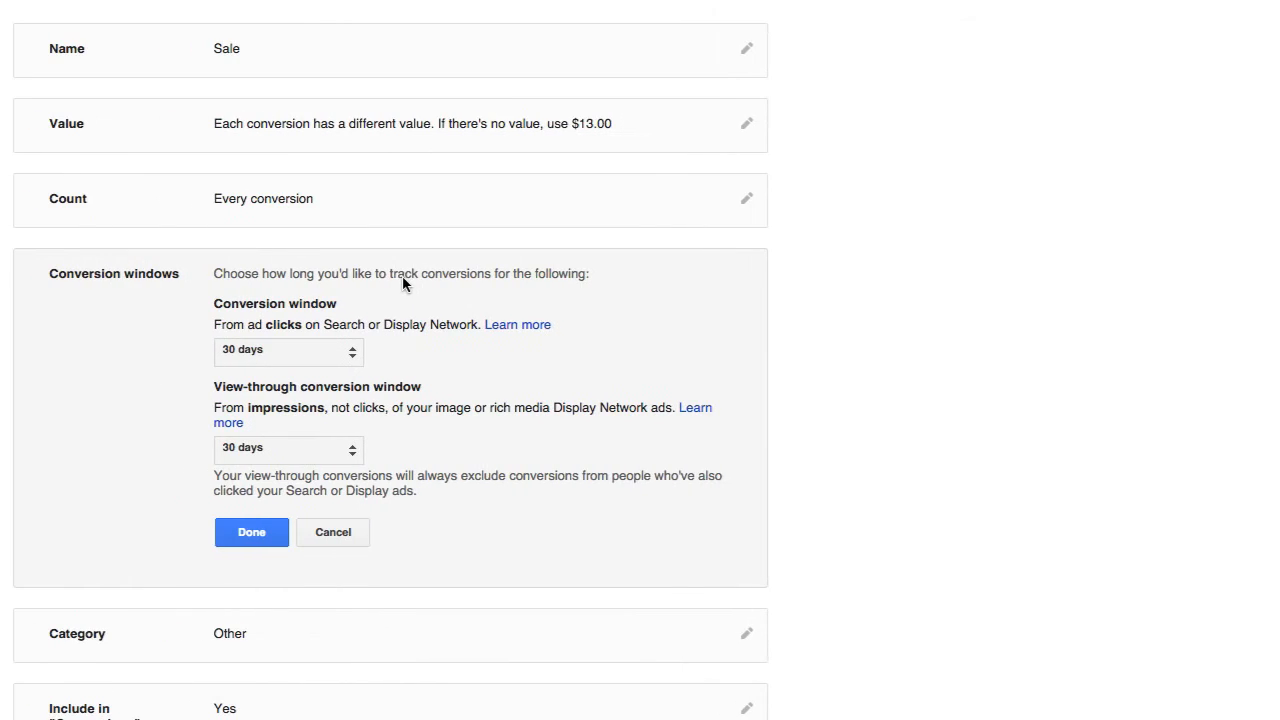
pyautogui.click(312, 452)
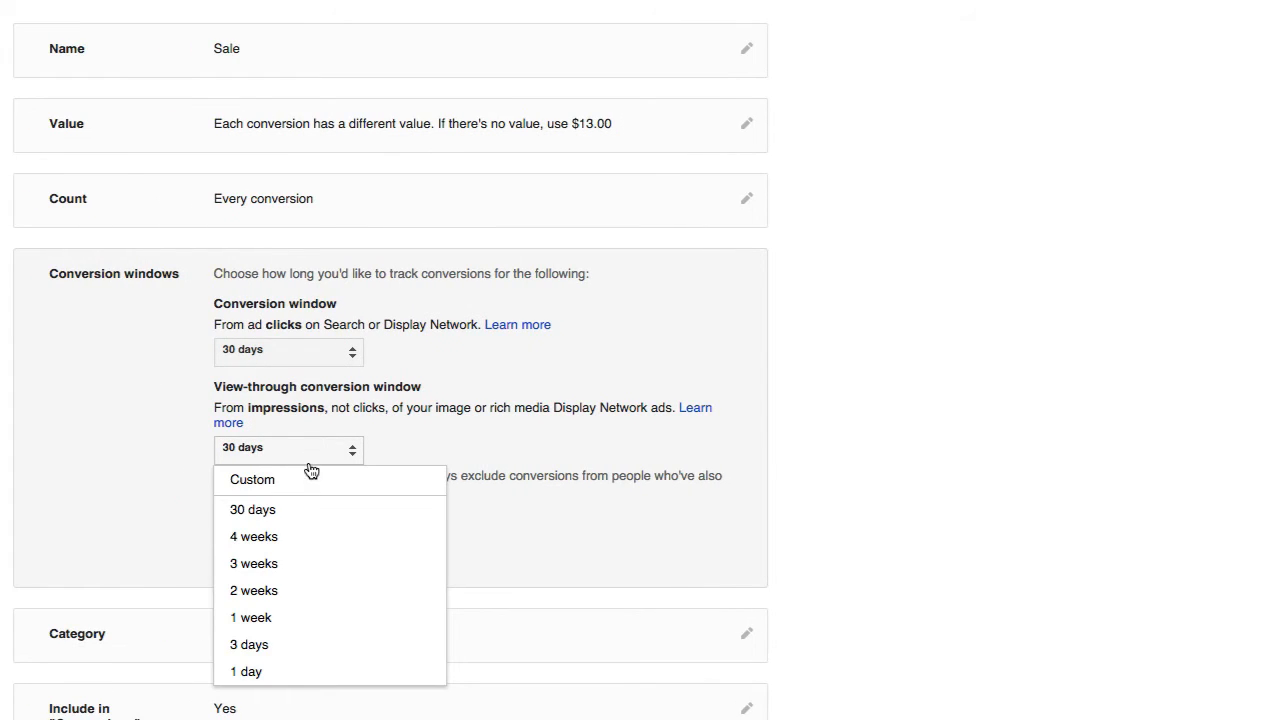
pyautogui.click(295, 509)
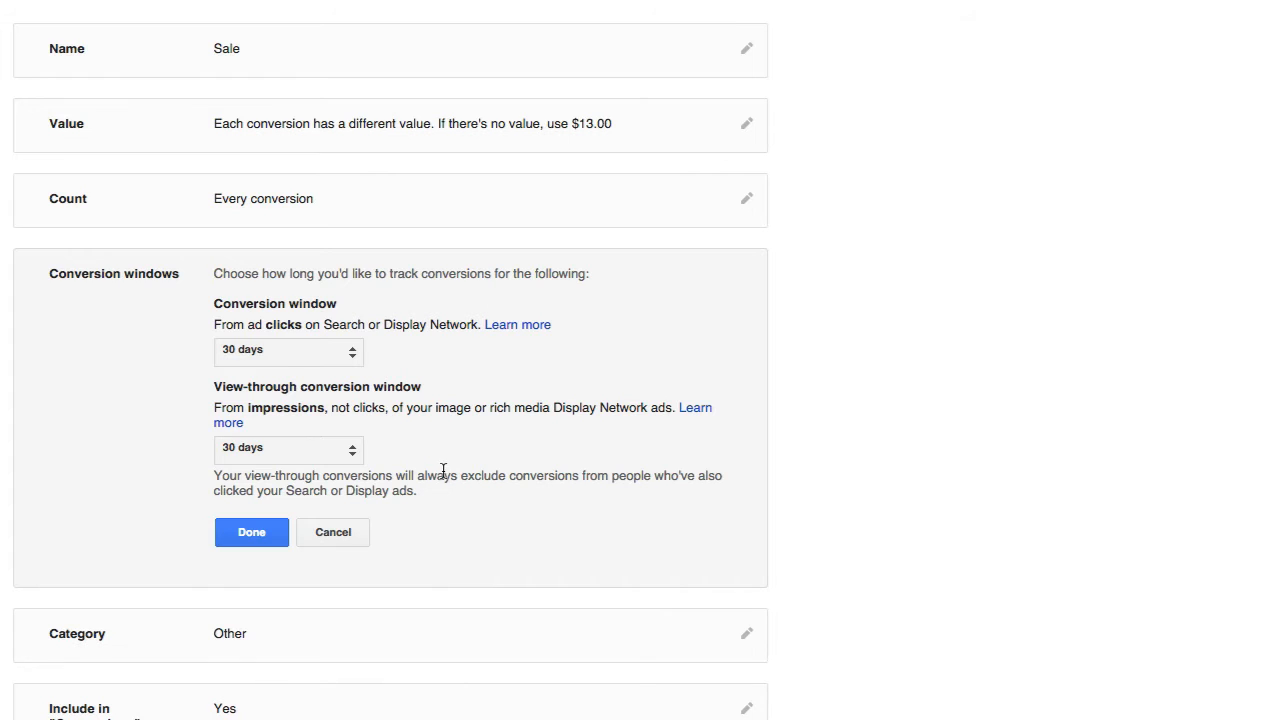
pyautogui.click(251, 532)
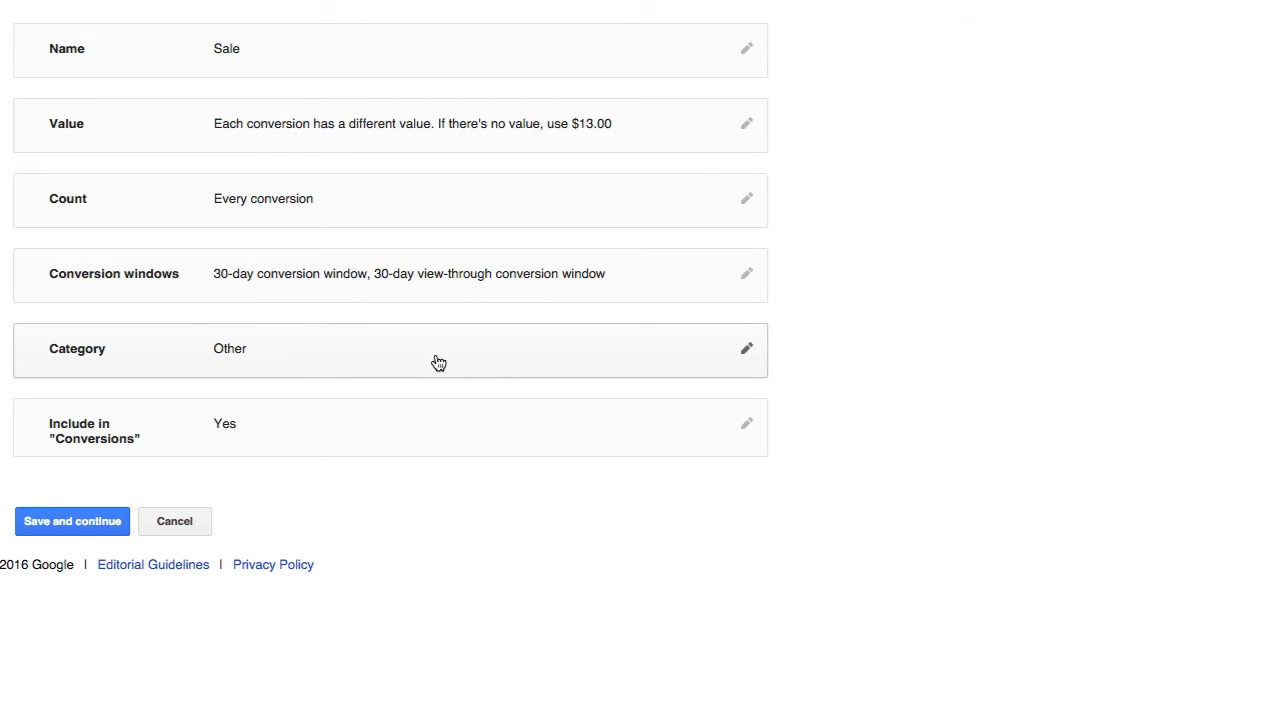
# - Set the conversion category to Purchase/Sale and save the conversion action to continue to its tag
pyautogui.click(438, 362)
pyautogui.click(252, 393)
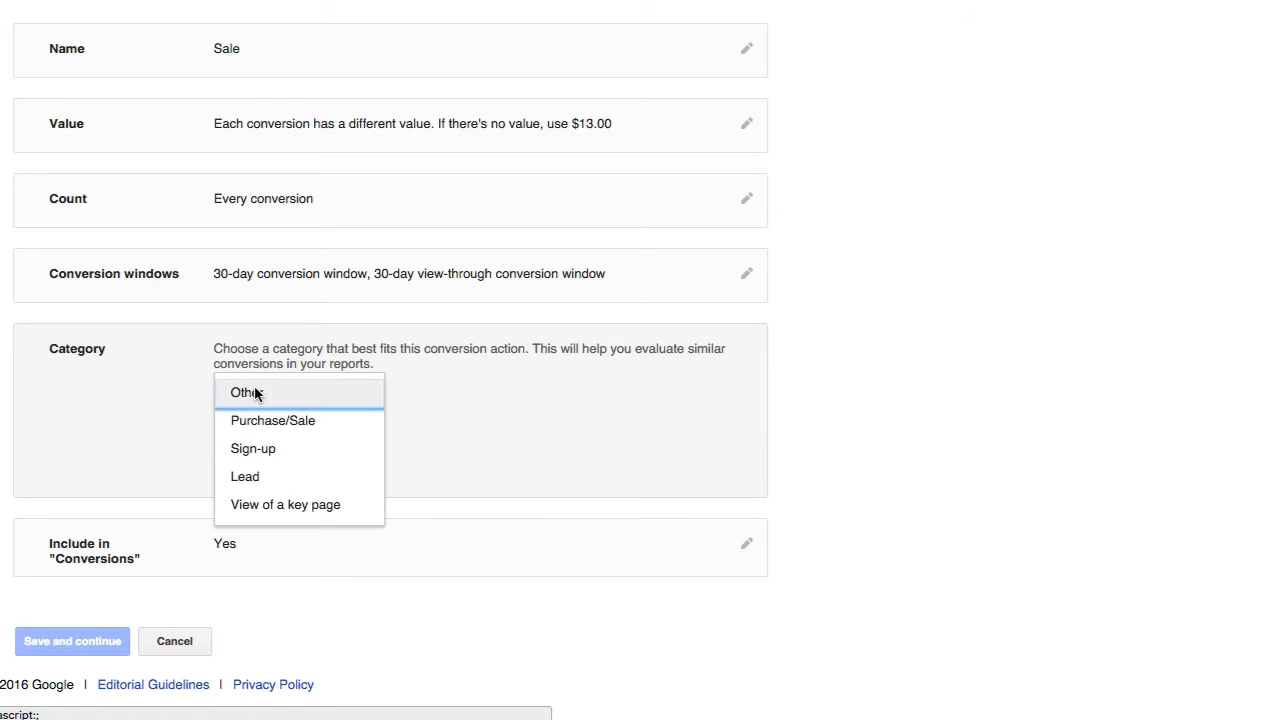
pyautogui.click(272, 421)
pyautogui.click(268, 444)
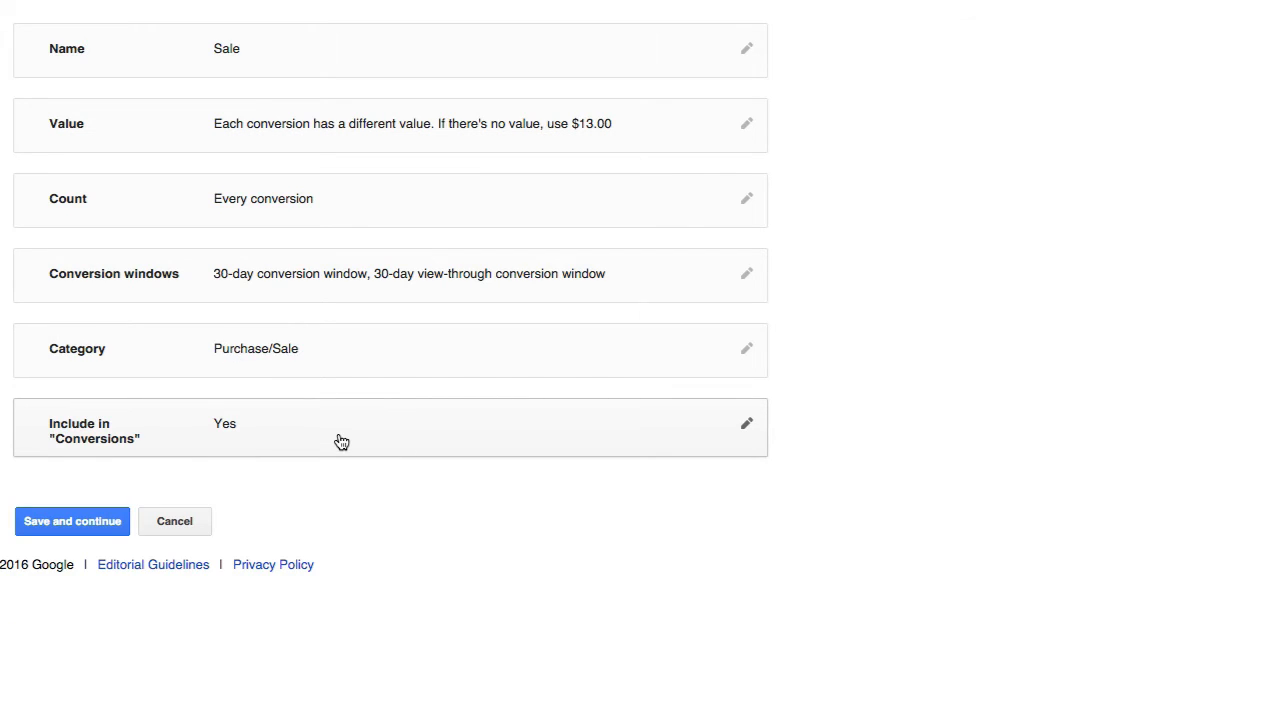
pyautogui.click(94, 521)
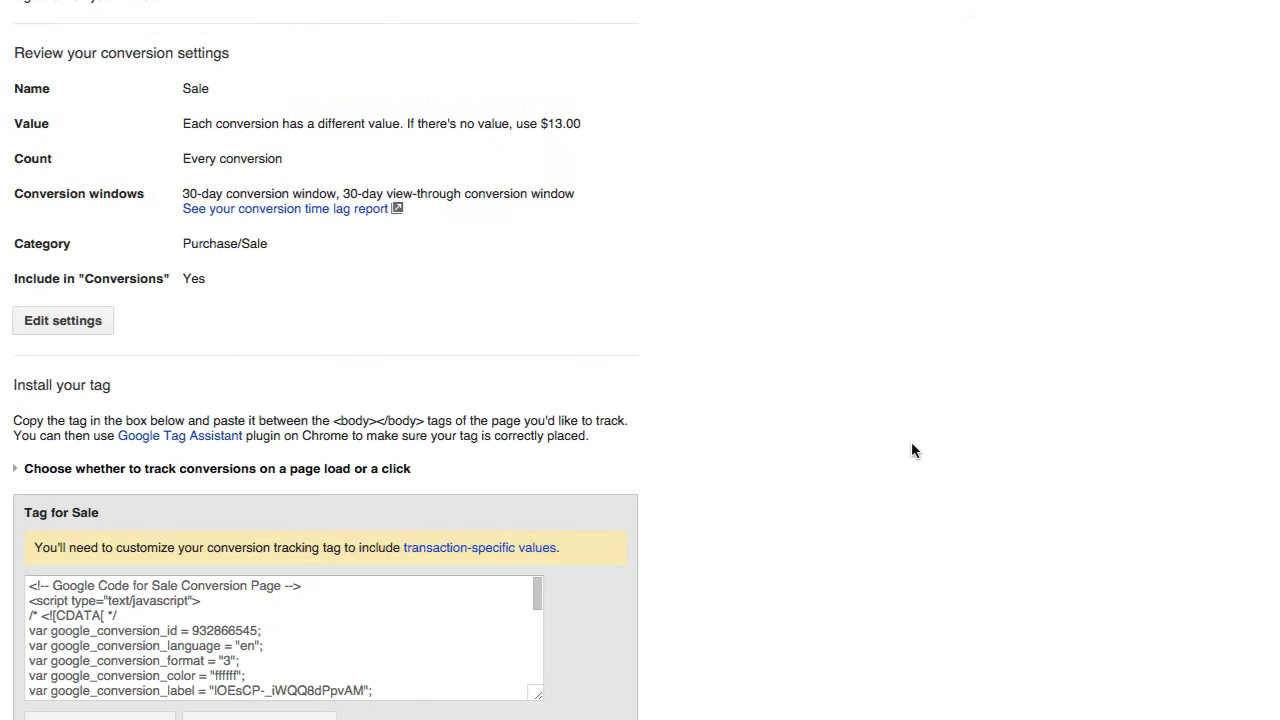
# - Copy the full tag code generated for the Sale conversion
pyautogui.scroll(-3, 796, 462)
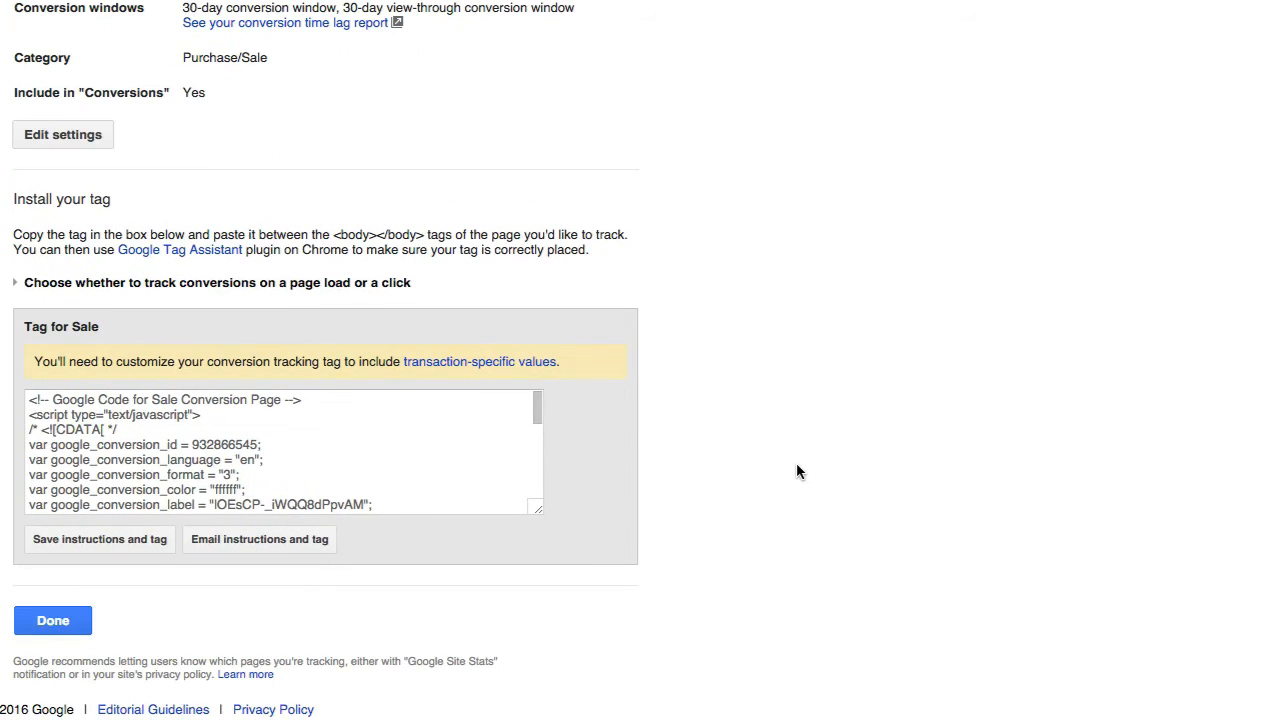
pyautogui.click(429, 464)
pyautogui.rightClick(292, 453)
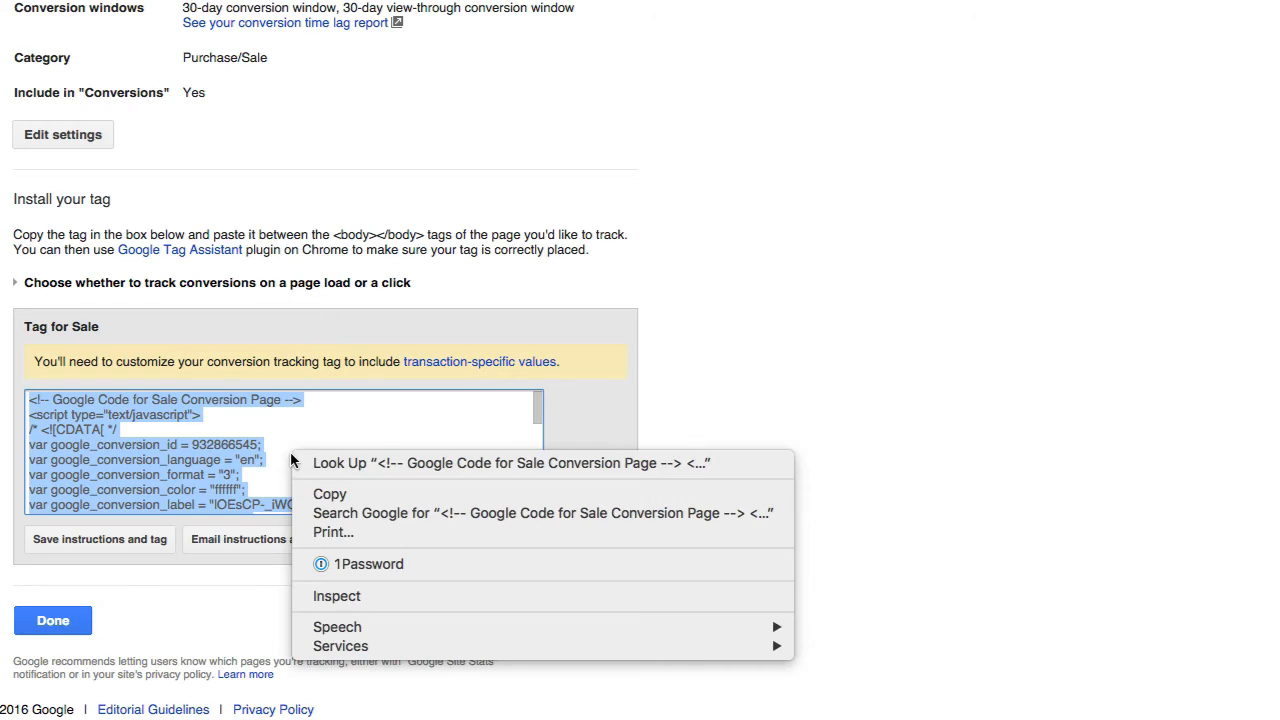
pyautogui.click(349, 496)
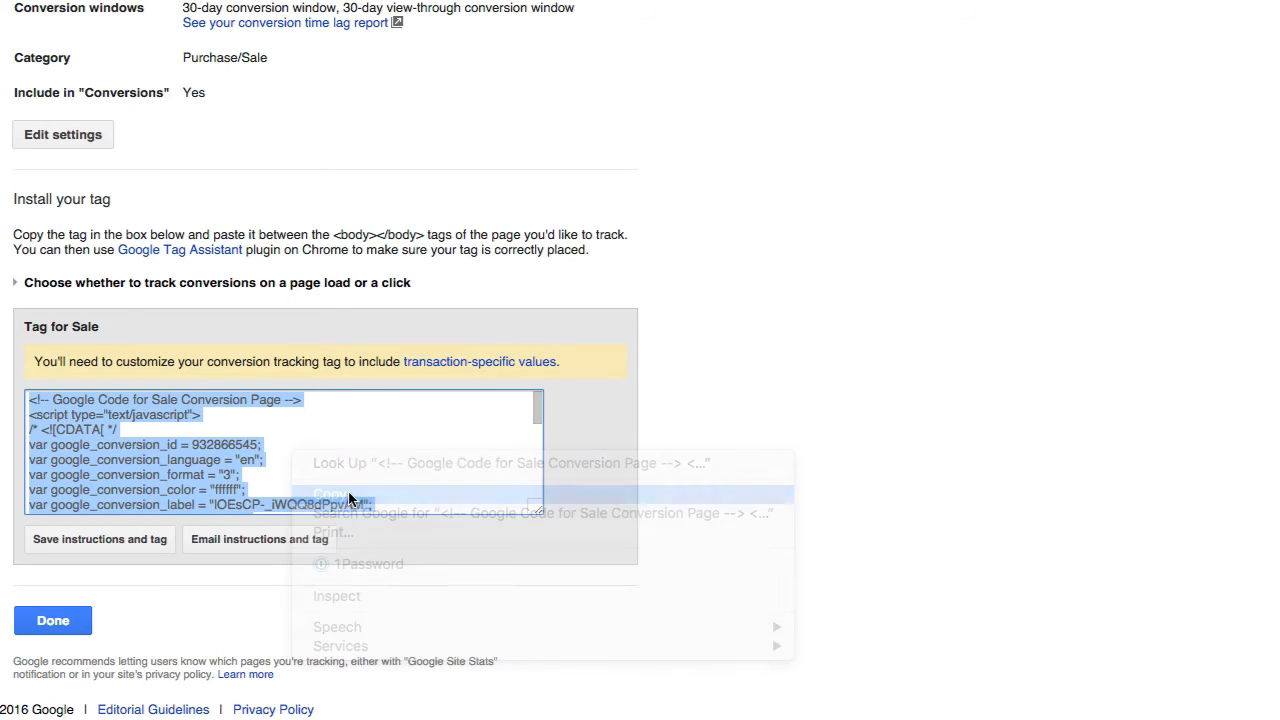
# - Switch to Google Tag Manager and create a new Google AdWords tag of the AdWords Conversion Tracking type
pyautogui.press('super+Tab')
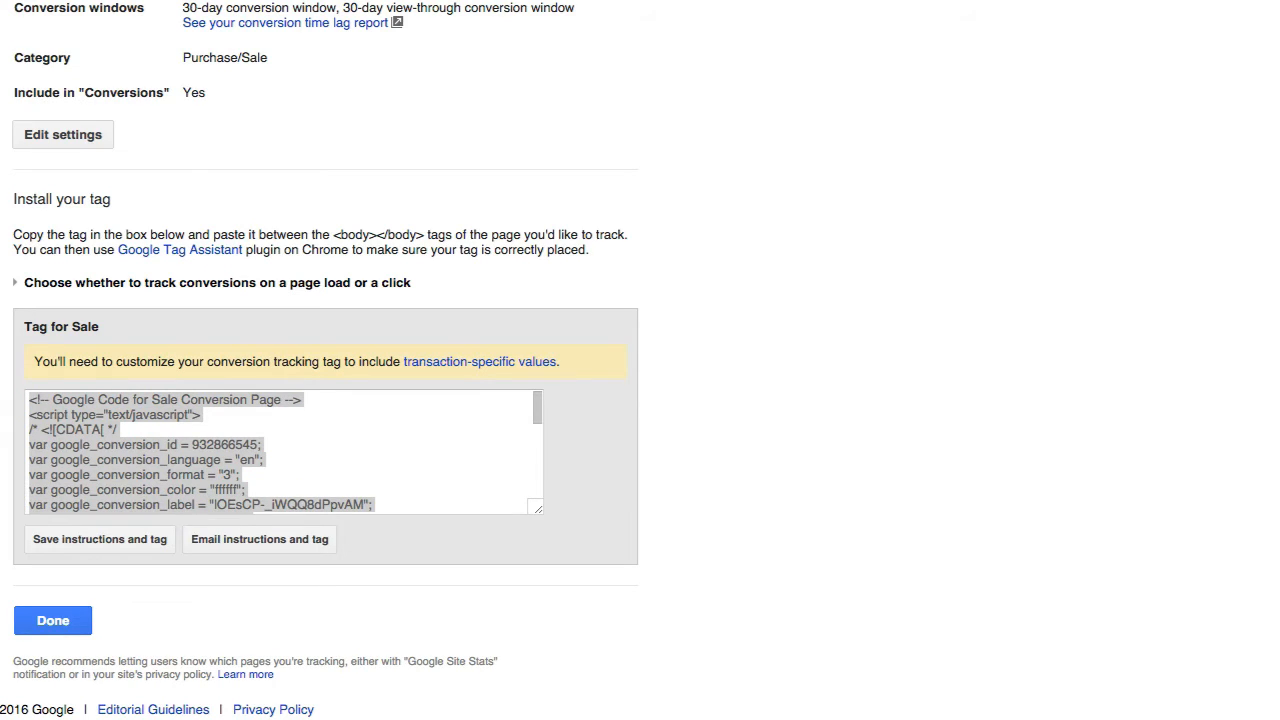
pyautogui.press('super+Tab')
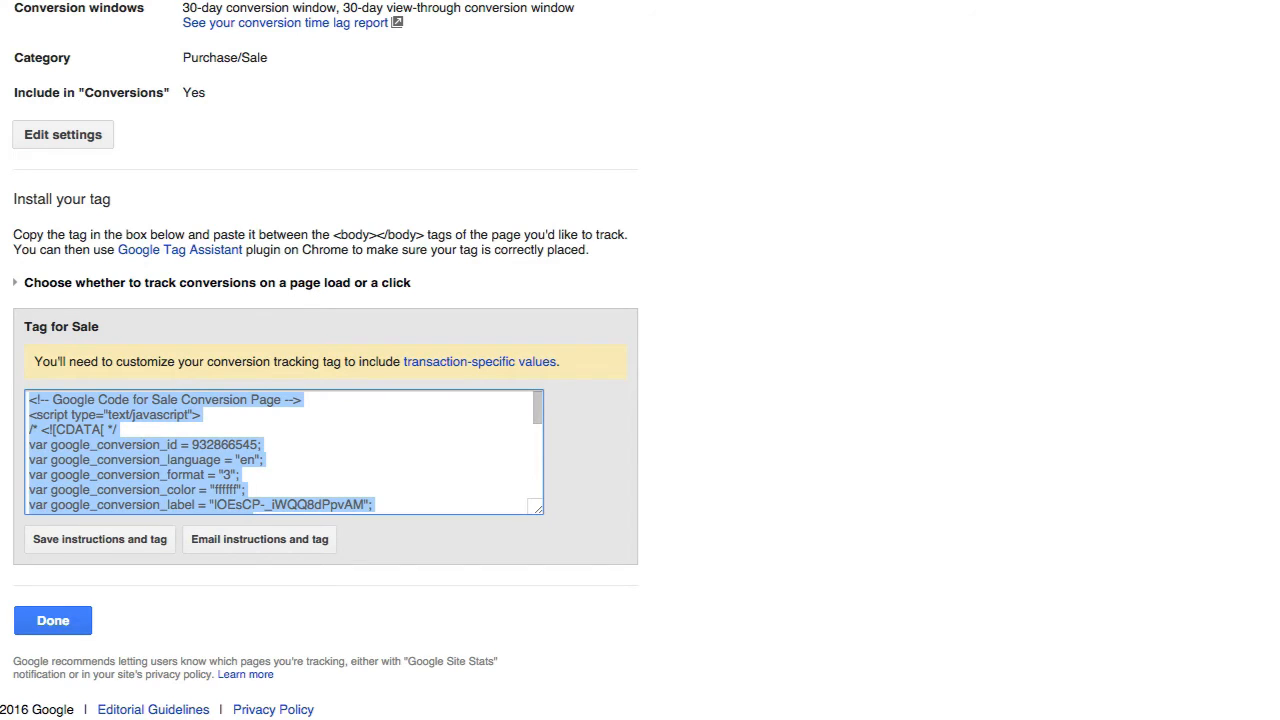
pyautogui.press('super+Tab')
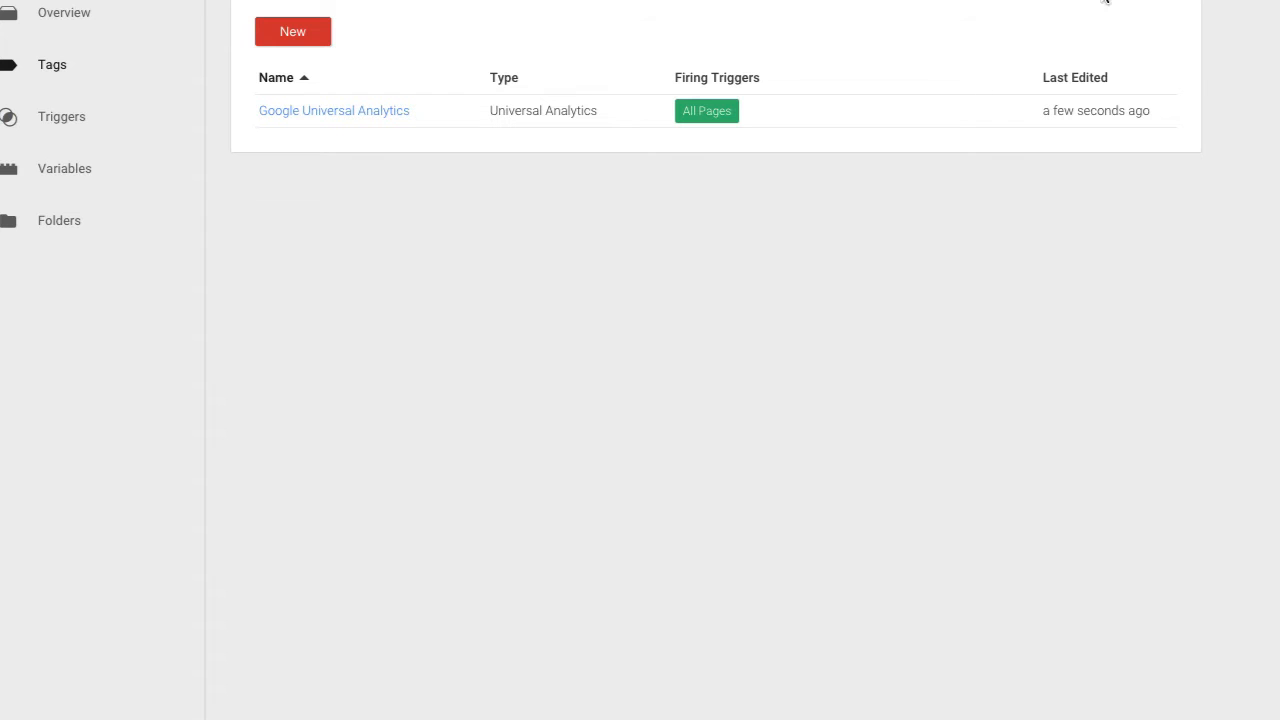
pyautogui.click(297, 33)
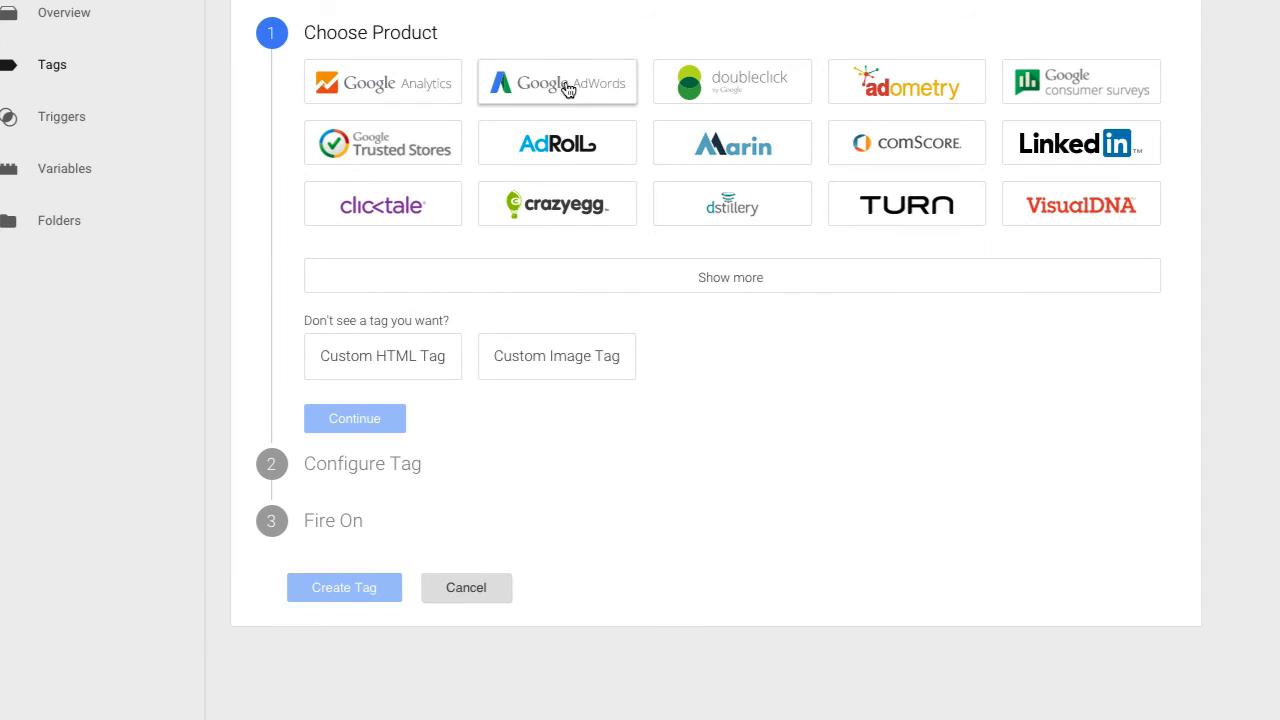
pyautogui.click(567, 90)
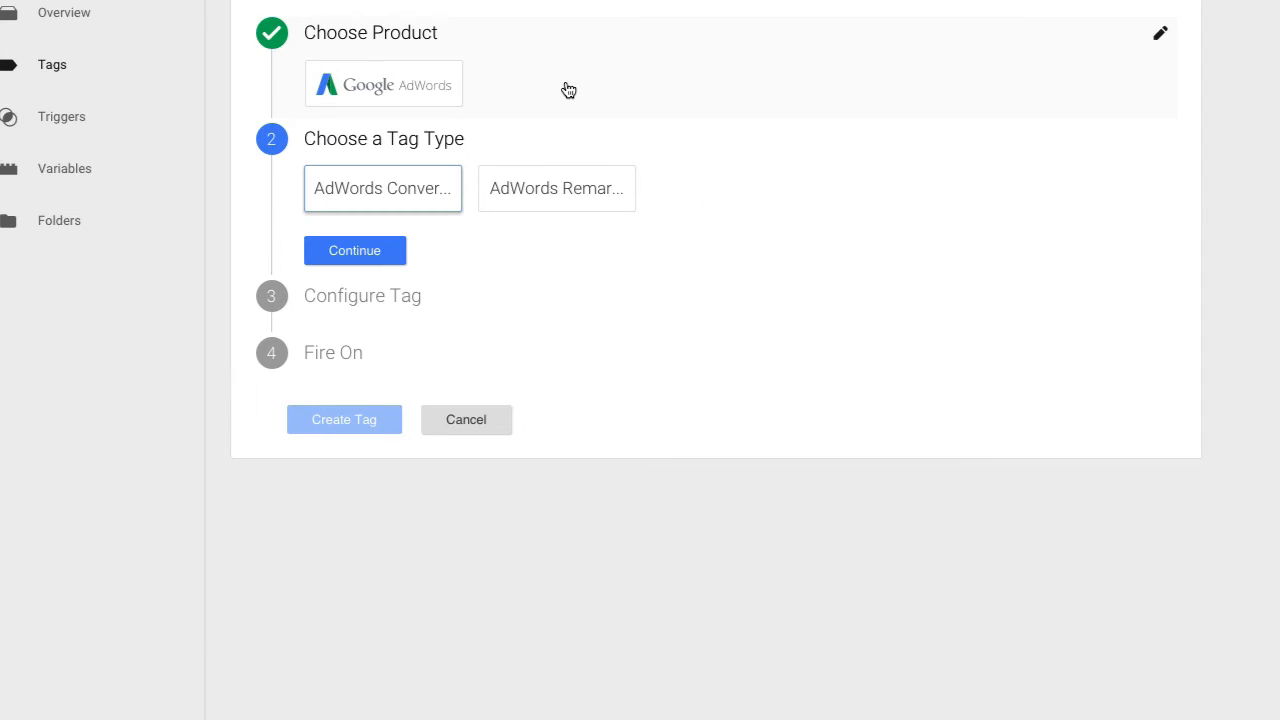
pyautogui.click(418, 194)
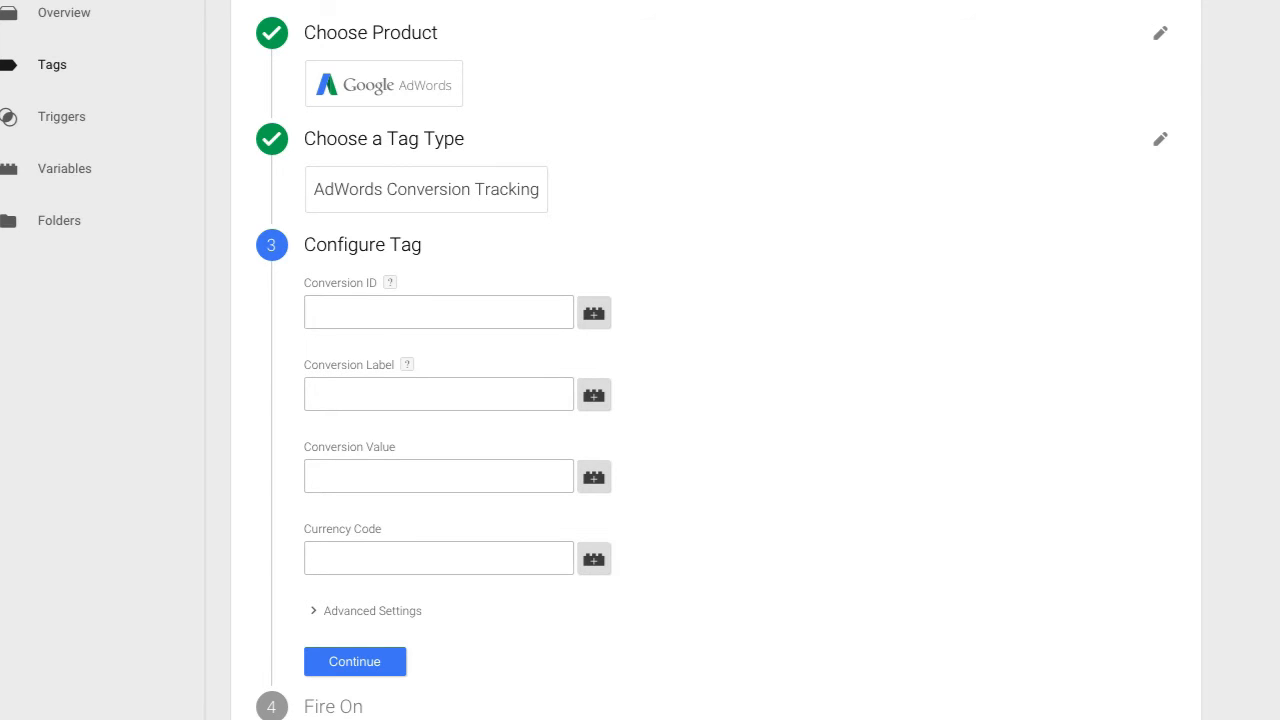
# - Fill in the tag's Conversion ID and Conversion Label with the values from the Sale tag code
pyautogui.click(493, 314)
pyautogui.hotkey('ctrl', 'v')
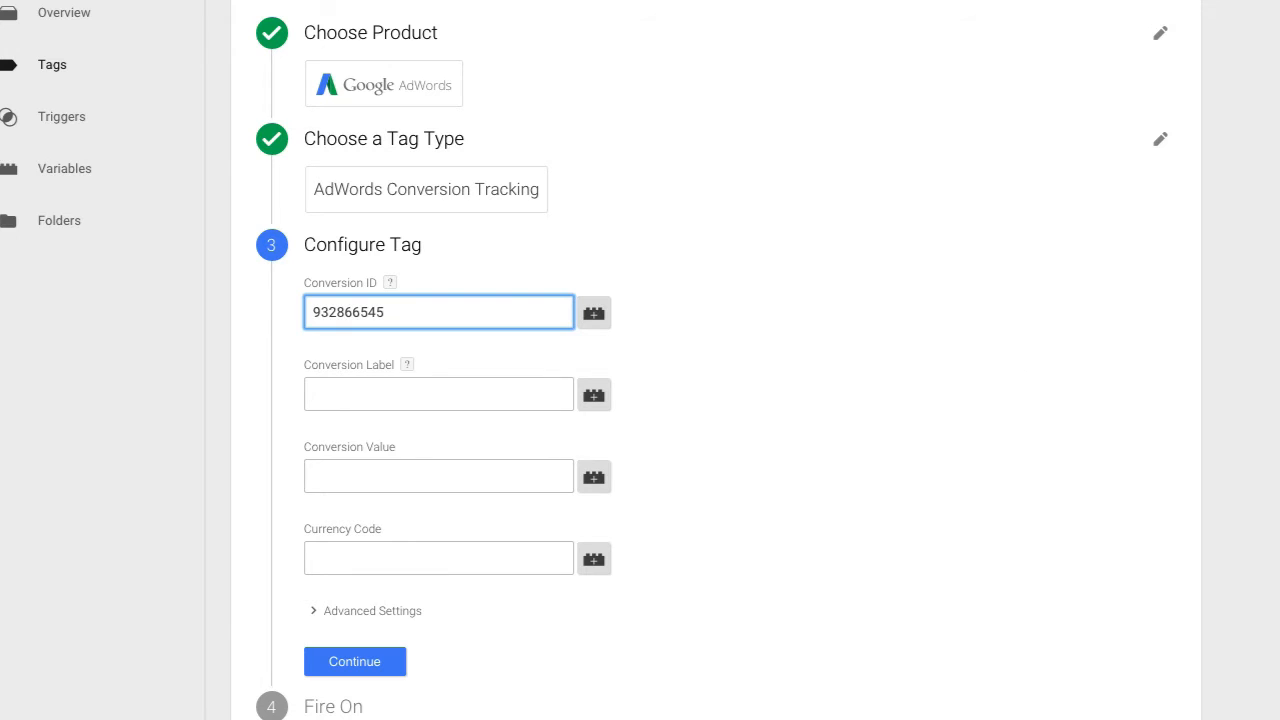
pyautogui.press('Tab')
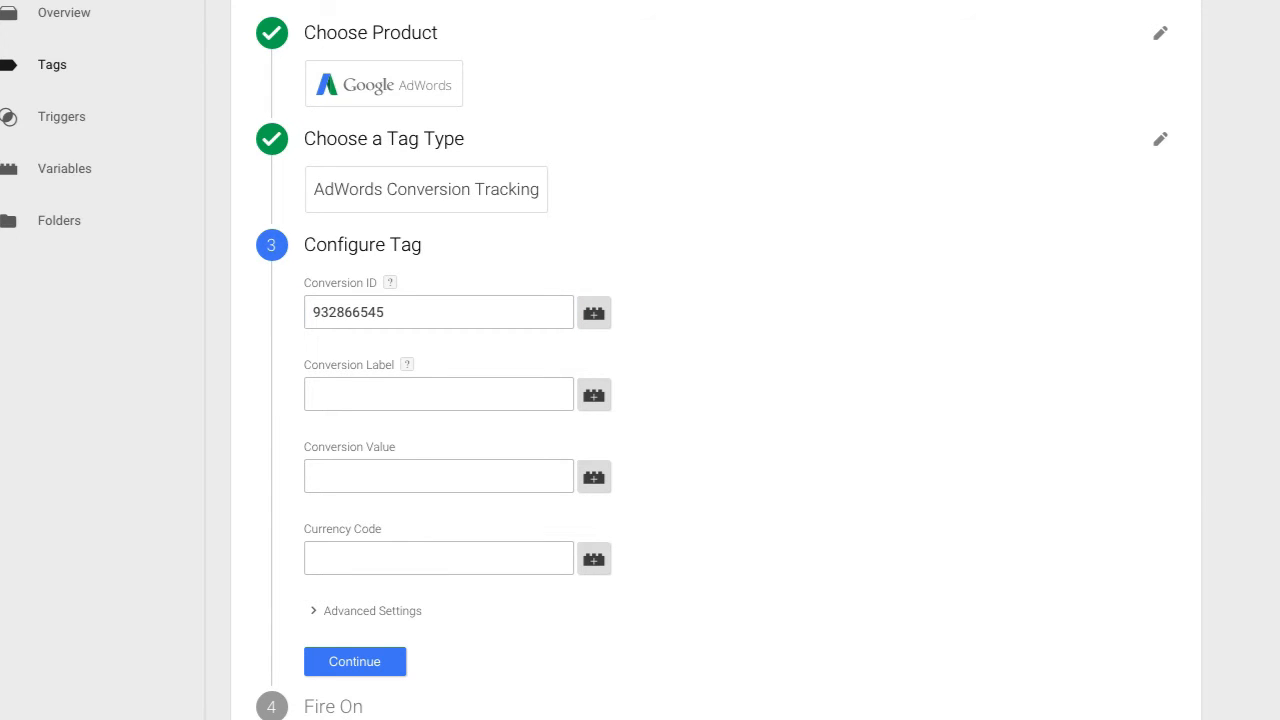
pyautogui.click(346, 400)
pyautogui.hotkey('ctrl', 'v')
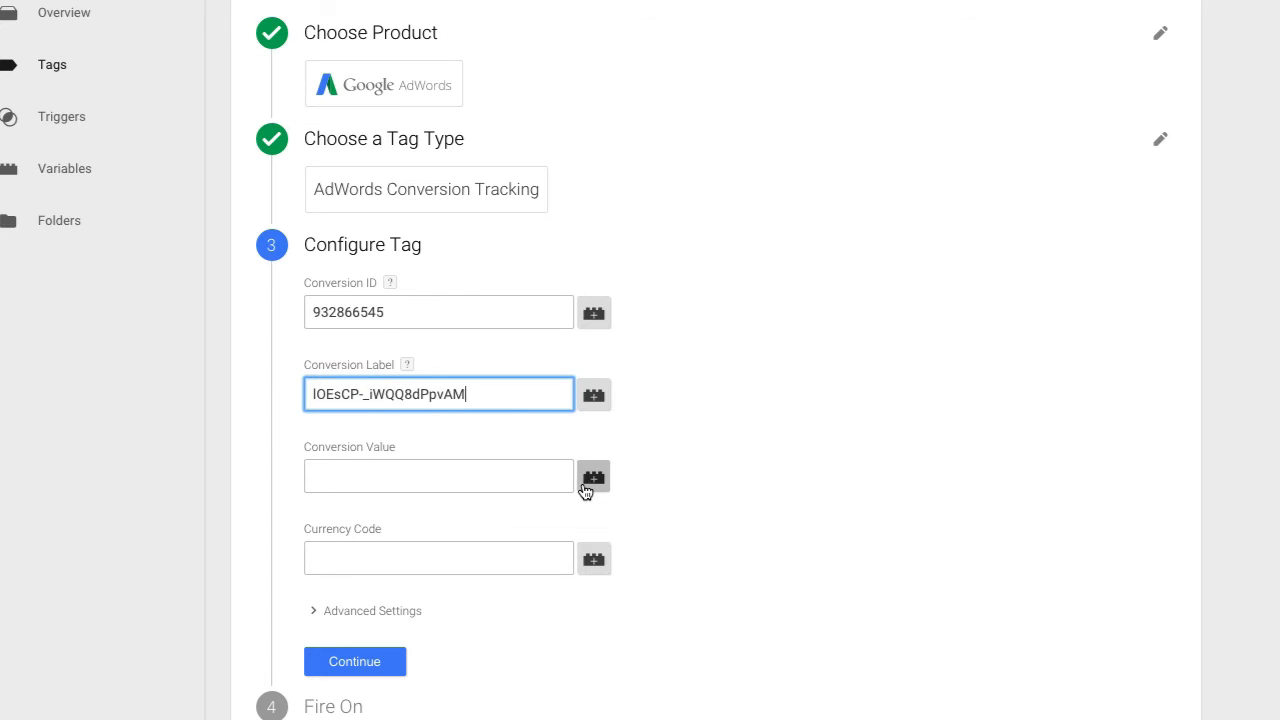
# - Set the tag's Conversion Value to 13 and Currency Code to USD, and continue to its firing triggers
pyautogui.click(469, 465)
pyautogui.write('13')
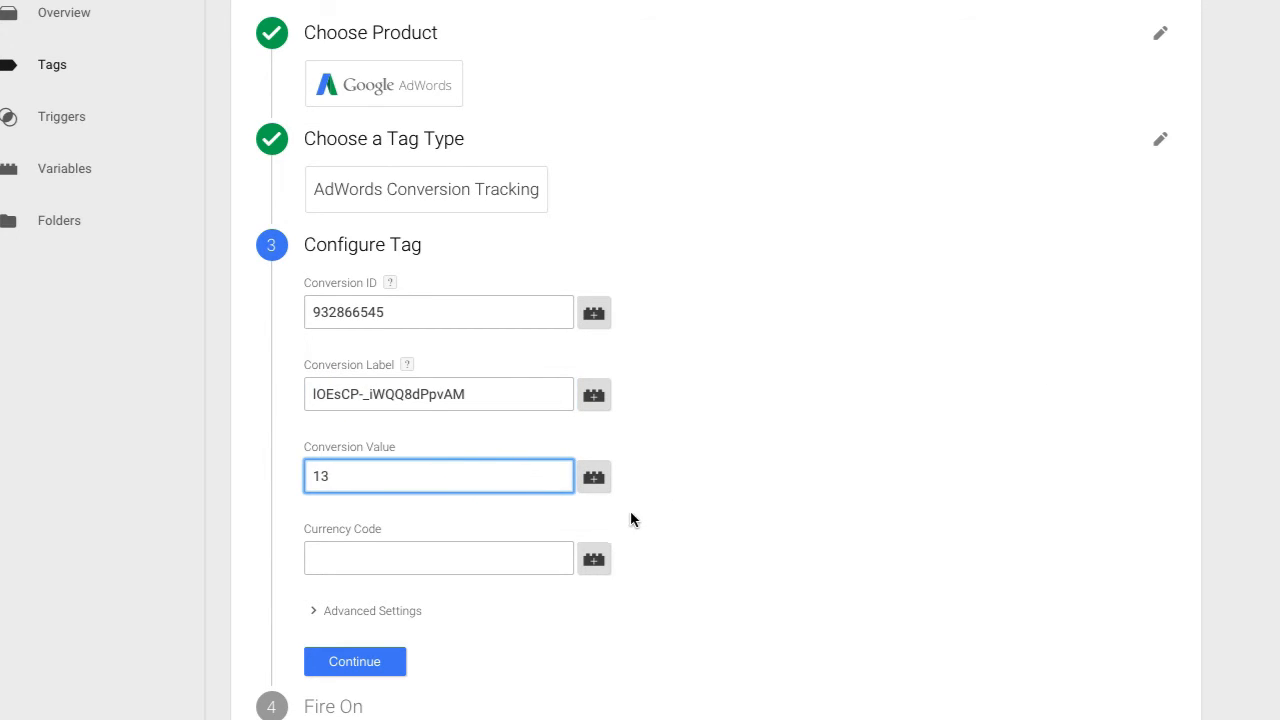
pyautogui.click(525, 557)
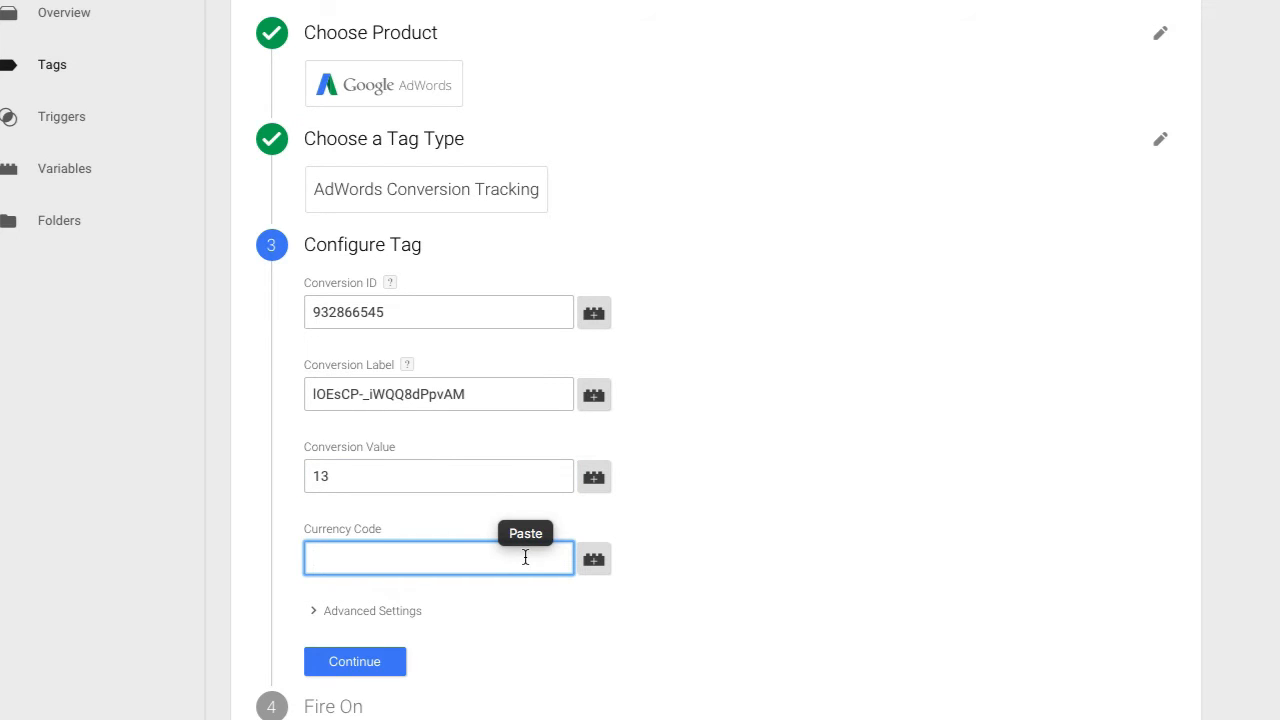
pyautogui.write('USD')
pyautogui.scroll(-1, 460, 665)
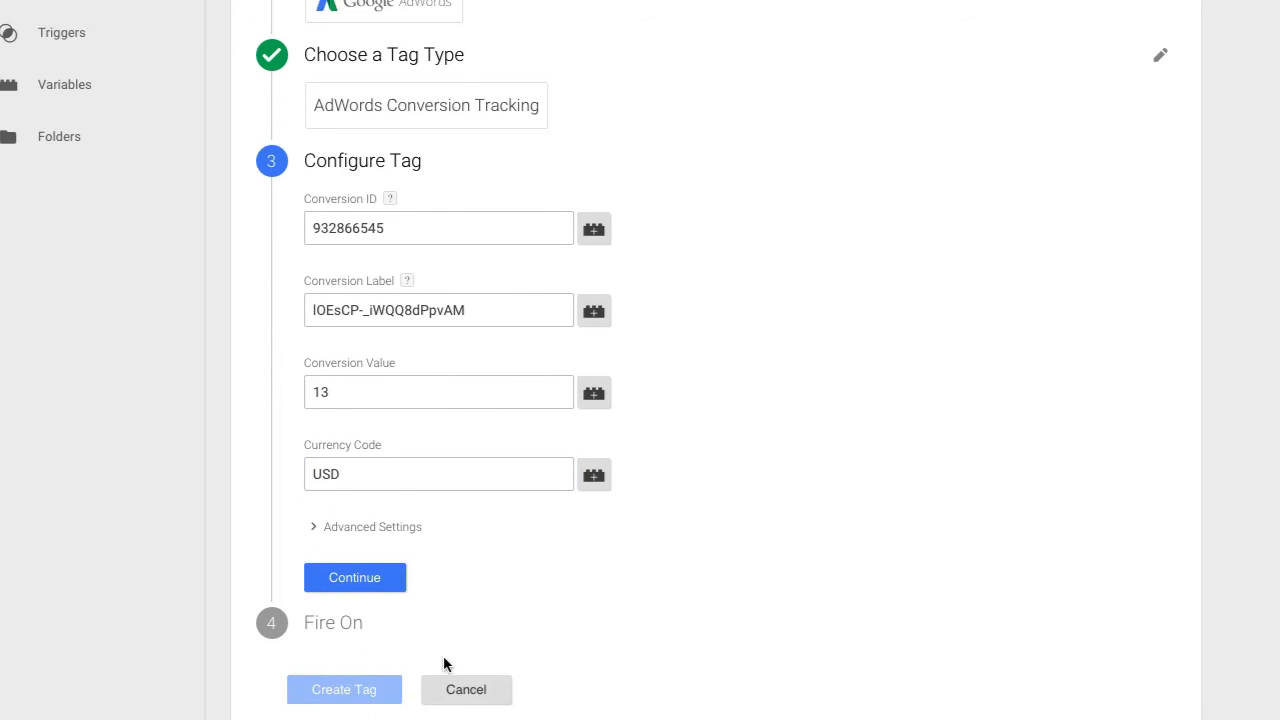
pyautogui.click(349, 578)
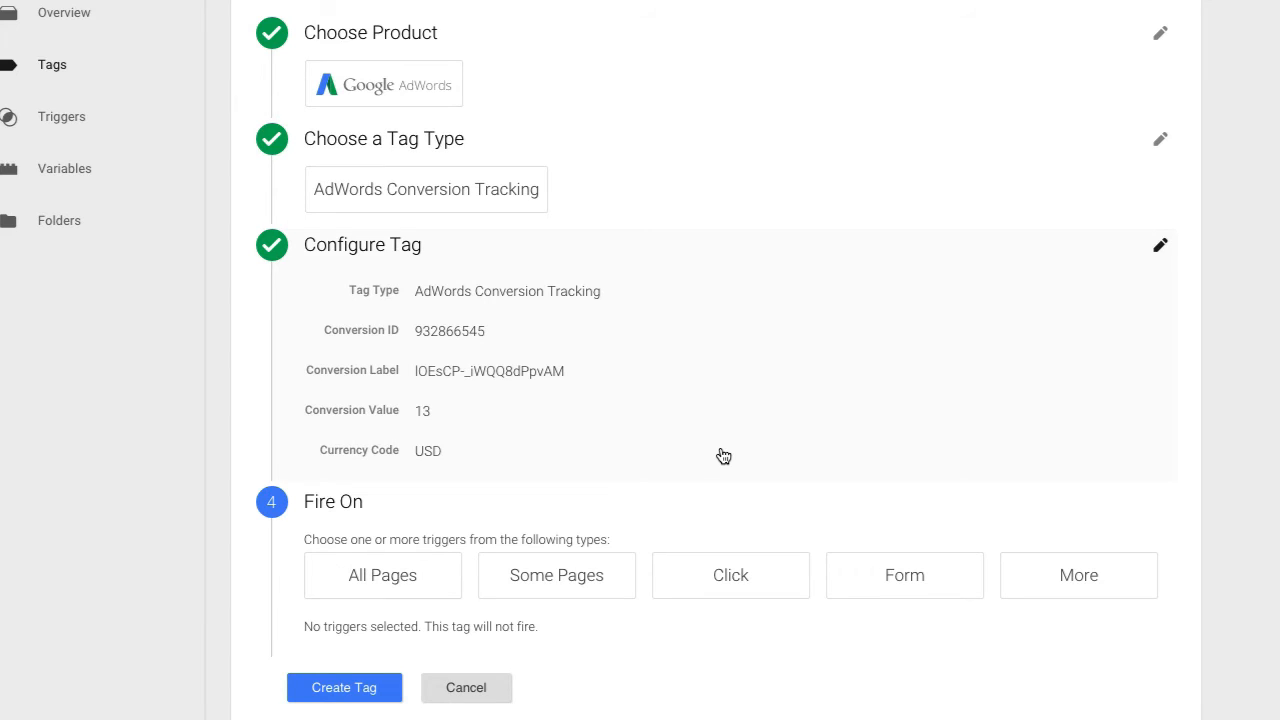
# - Add a new trigger for some pages to the tag and name it Thank You Page
pyautogui.scroll(-1, 724, 456)
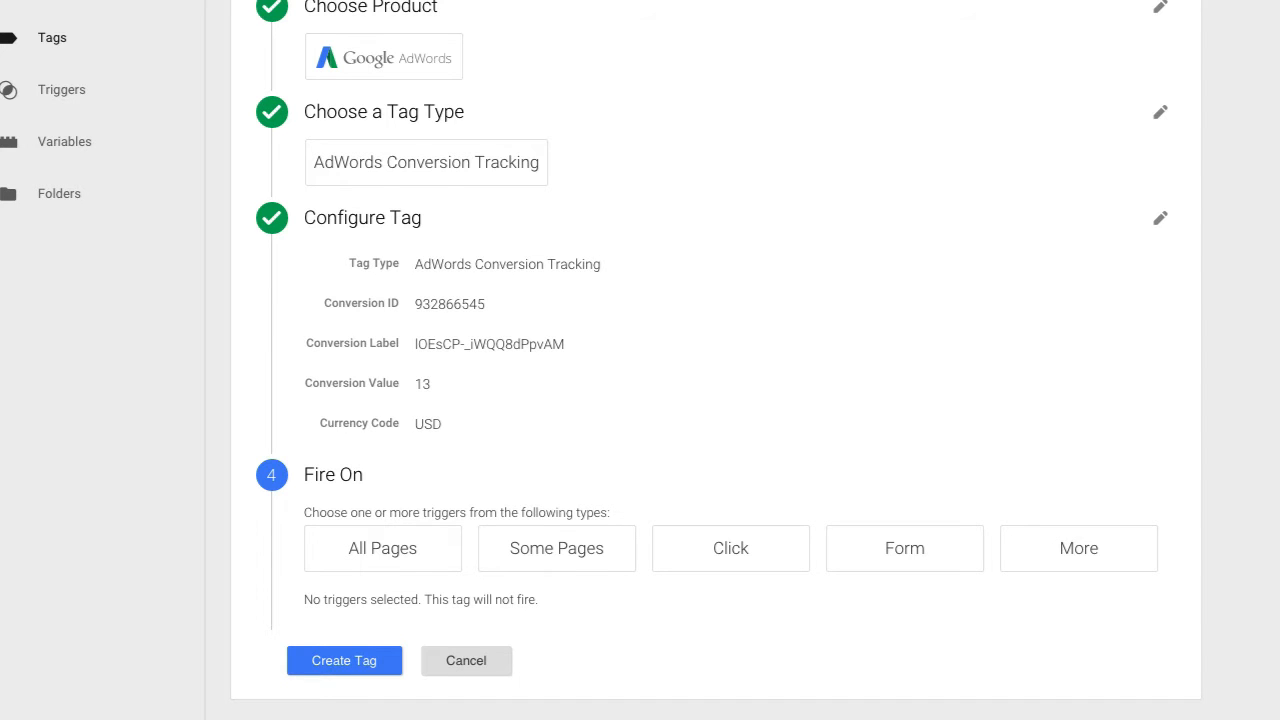
pyautogui.click(568, 551)
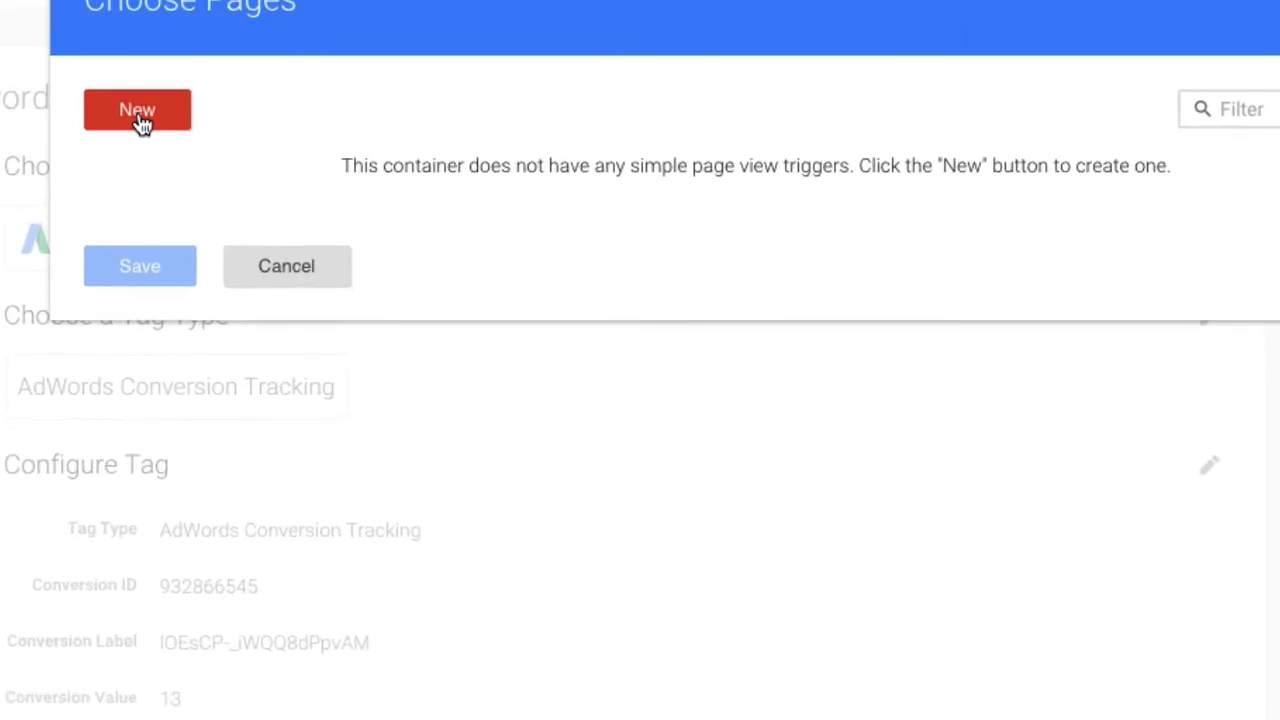
pyautogui.click(141, 122)
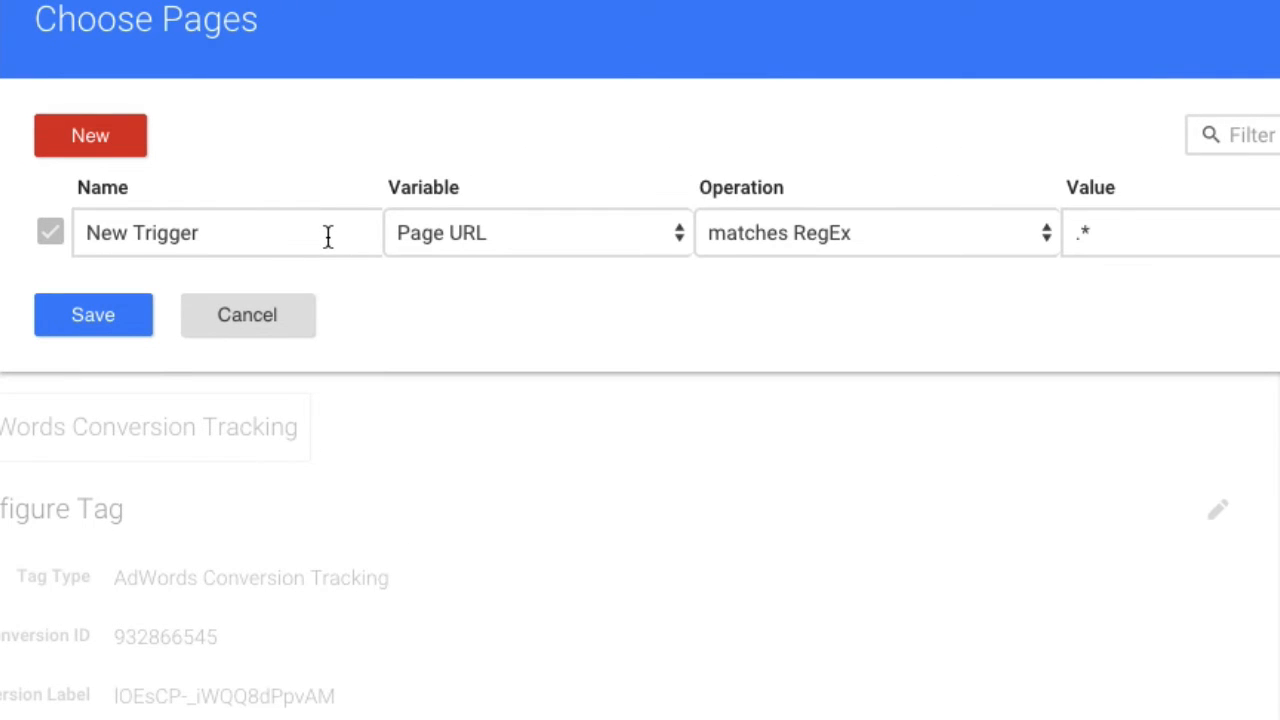
pyautogui.moveTo(300, 222); pyautogui.dragTo(57, 228)
pyautogui.write('Thank ')
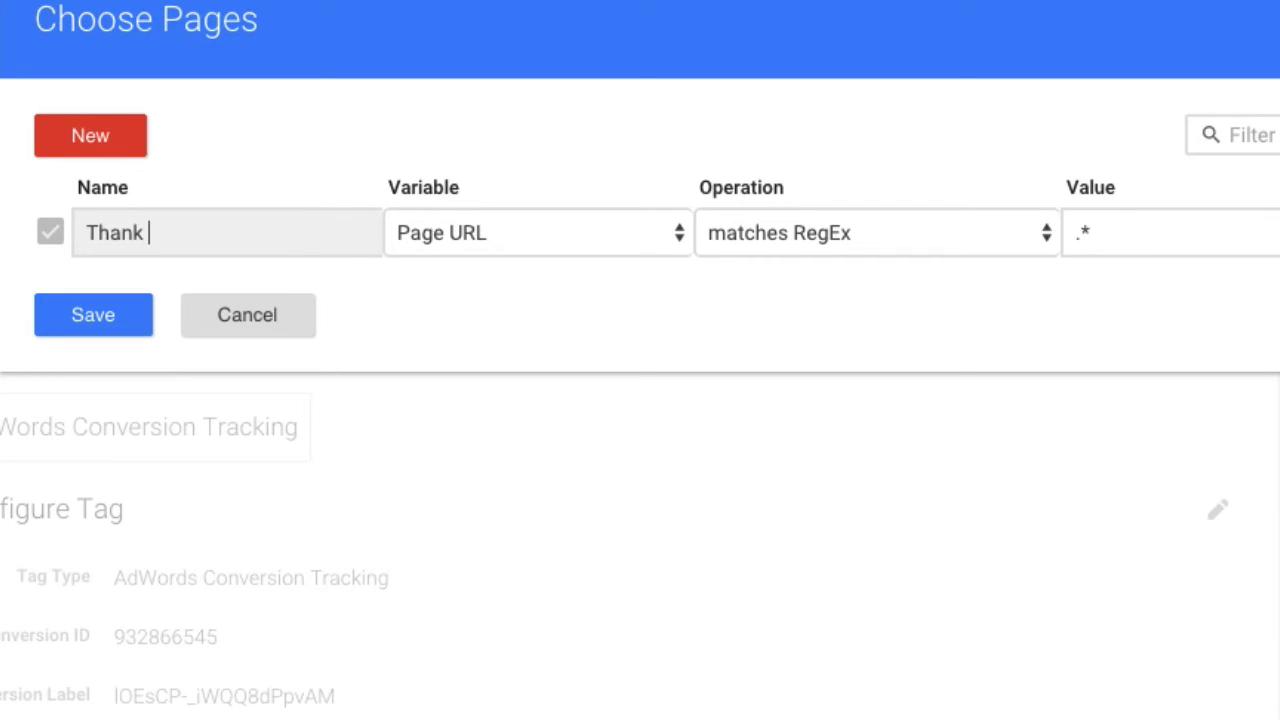
pyautogui.write('You Page')
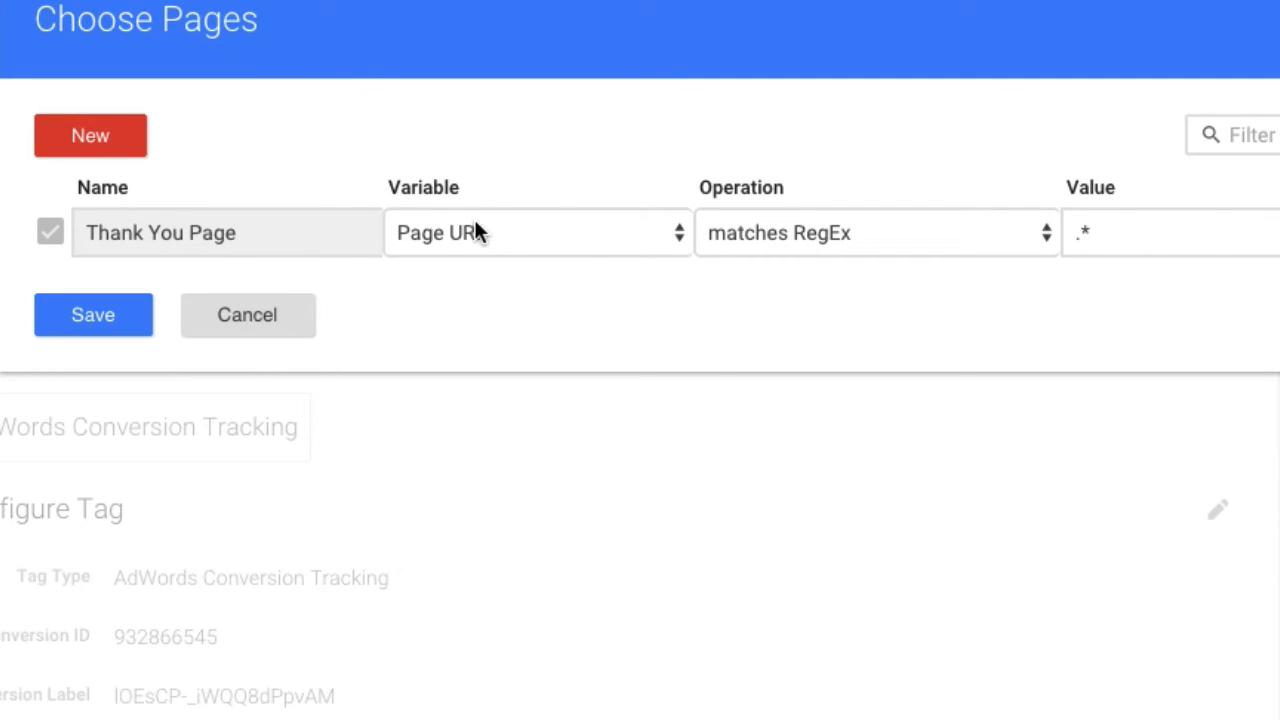
# - Make the Thank You Page trigger match when Page URL contains /checkout/order-received and save it
pyautogui.click(476, 231)
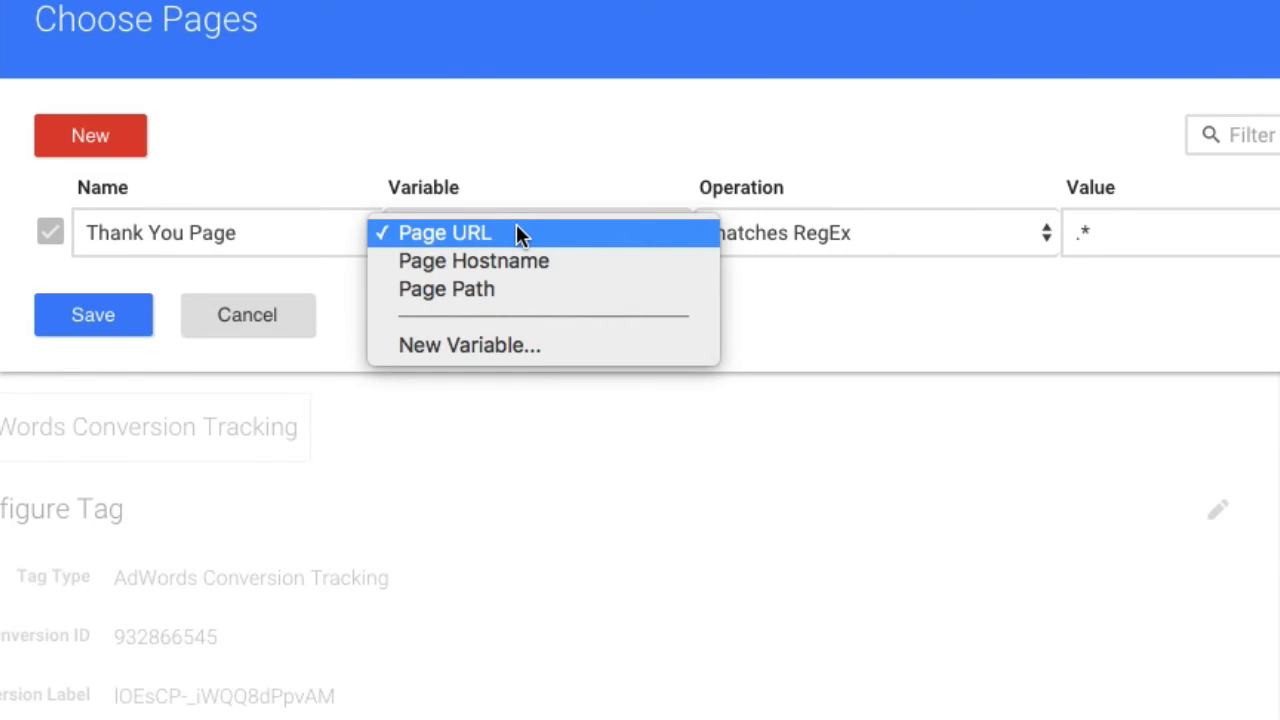
pyautogui.click(528, 232)
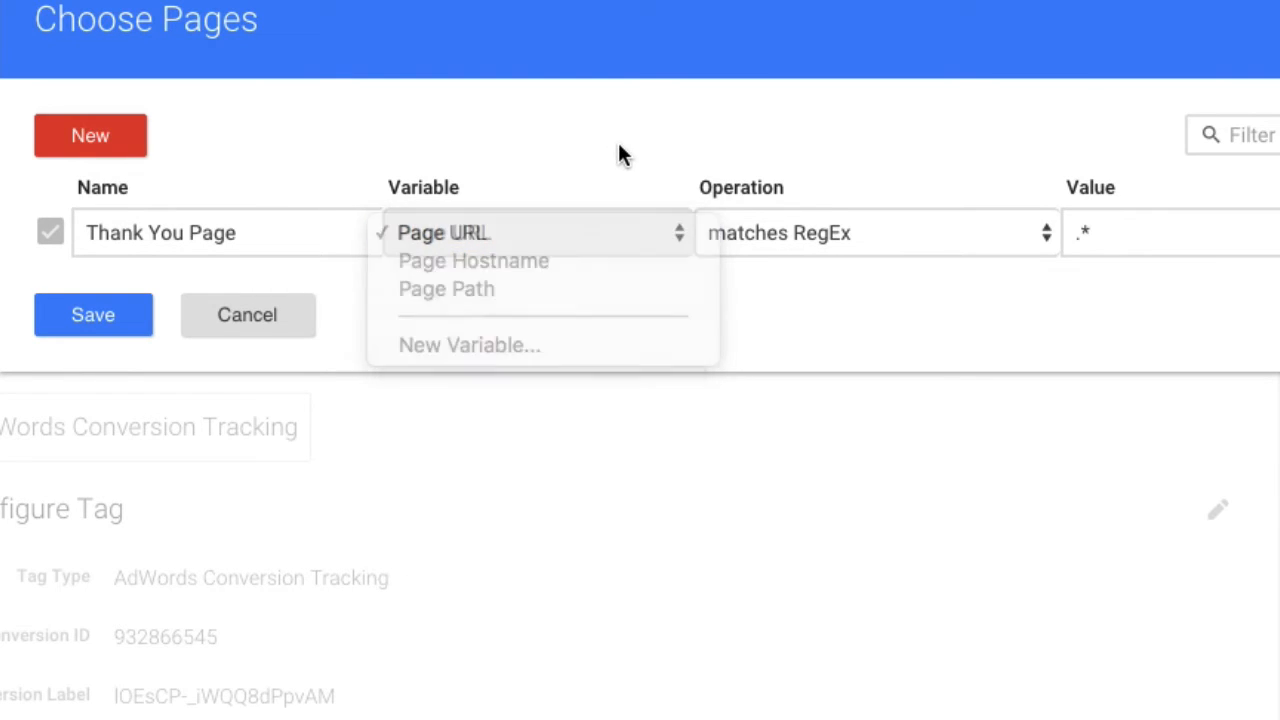
pyautogui.click(830, 233)
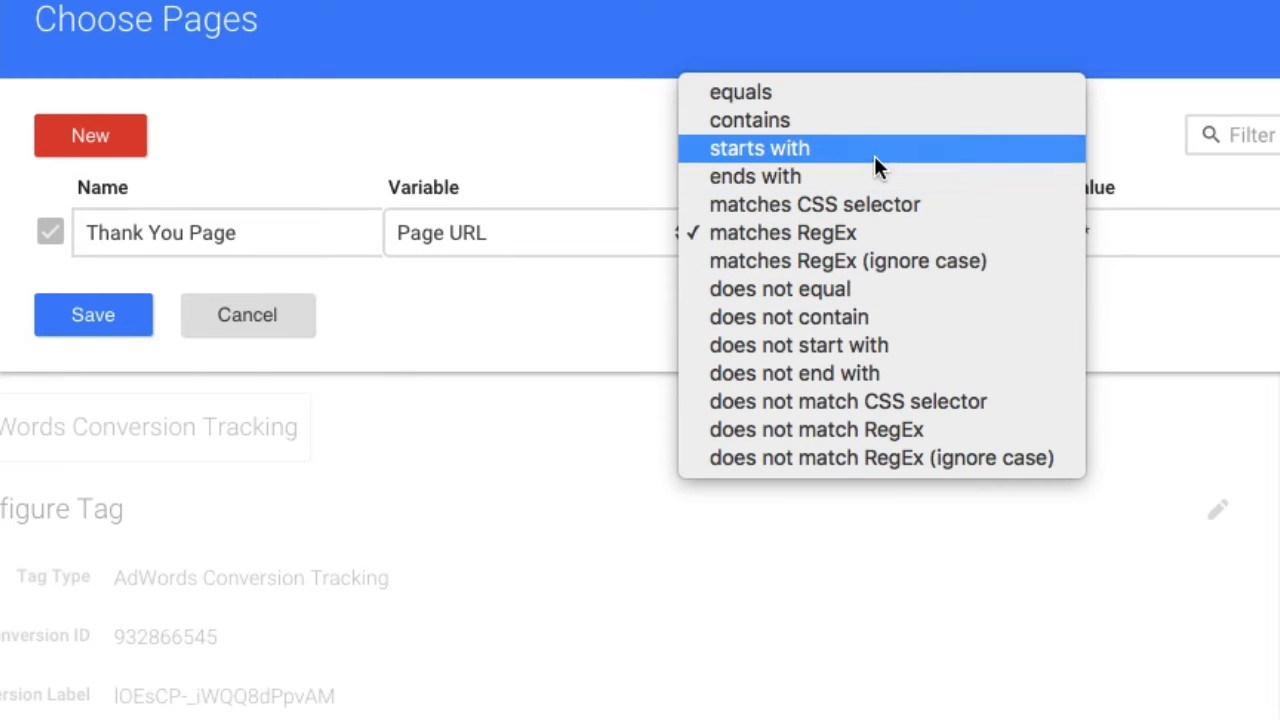
pyautogui.click(877, 122)
pyautogui.click(1095, 232)
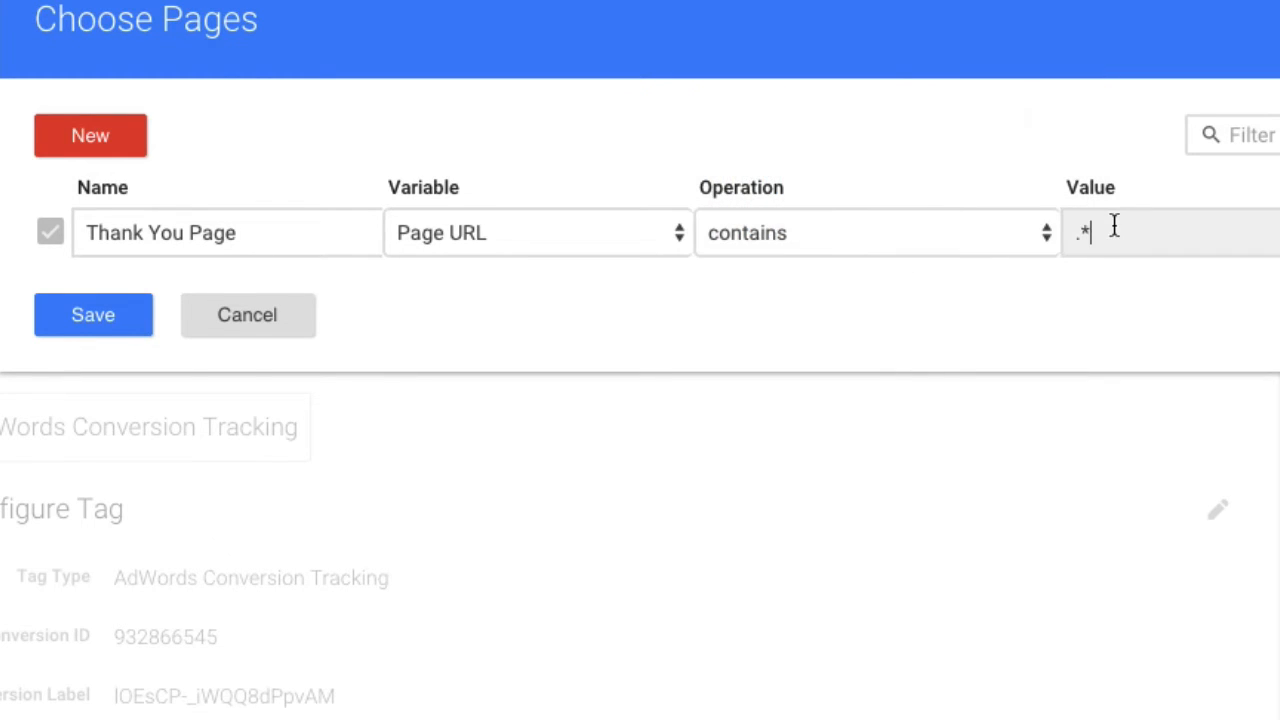
pyautogui.press('BackSpace')
pyautogui.press('BackSpace')
pyautogui.write('/checkout/order-')
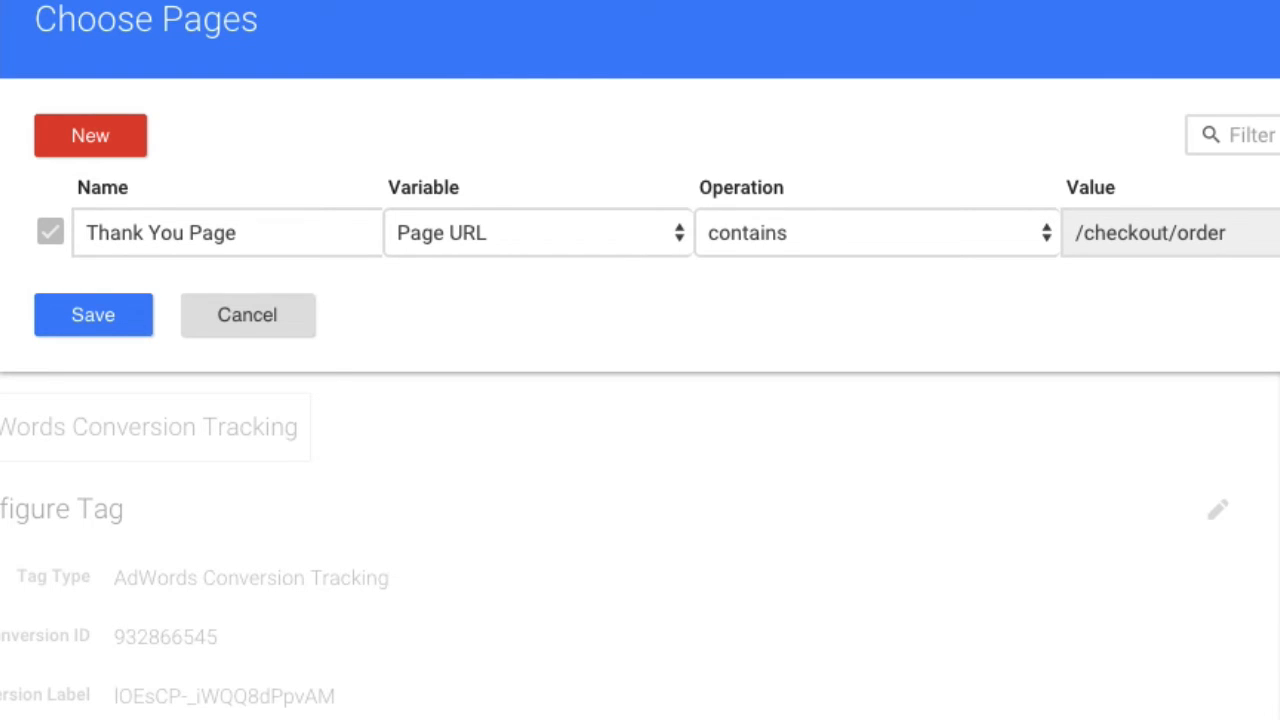
pyautogui.write('received')
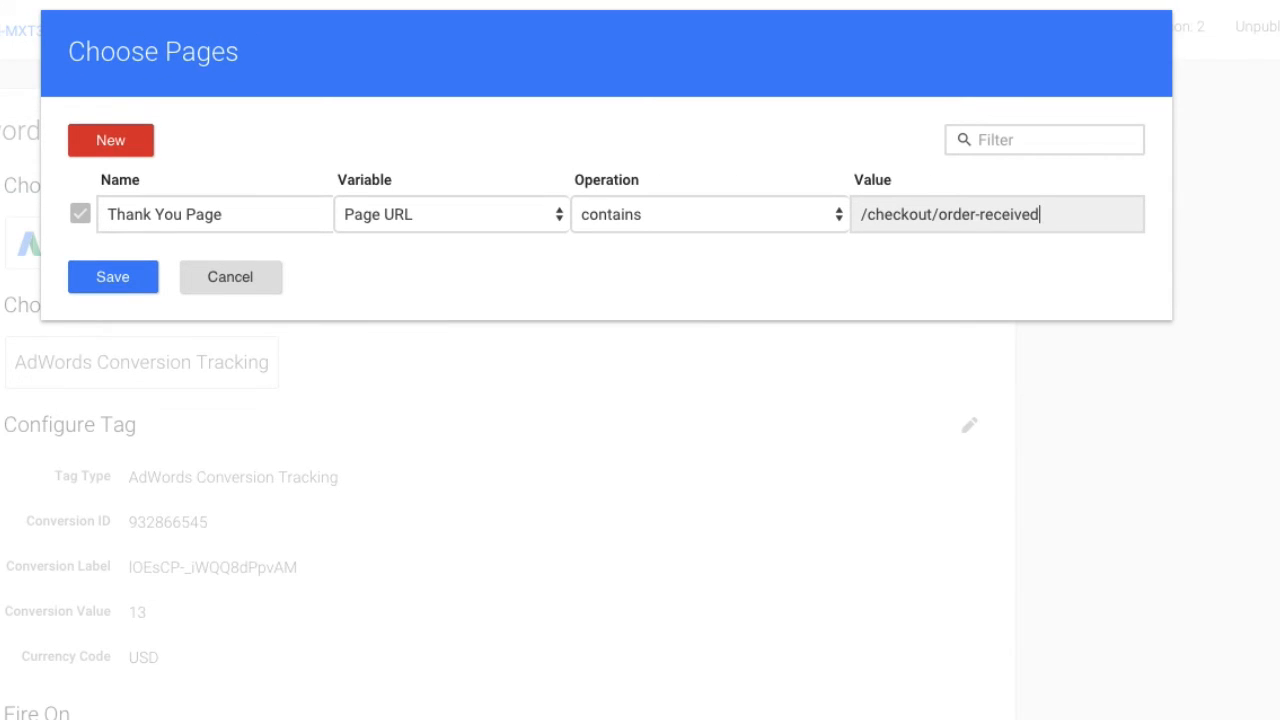
pyautogui.click(136, 284)
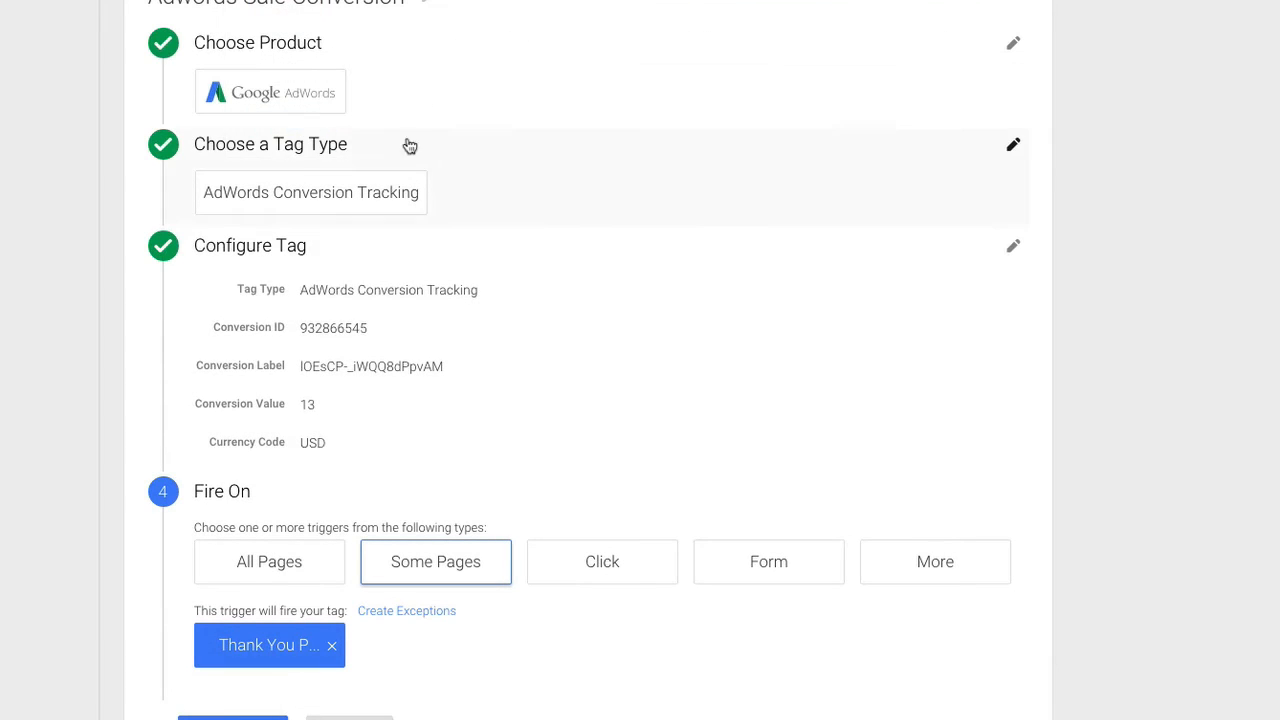
# - Create the AdWords sale conversion tag and publish the container
pyautogui.scroll(-1, 664, 414)
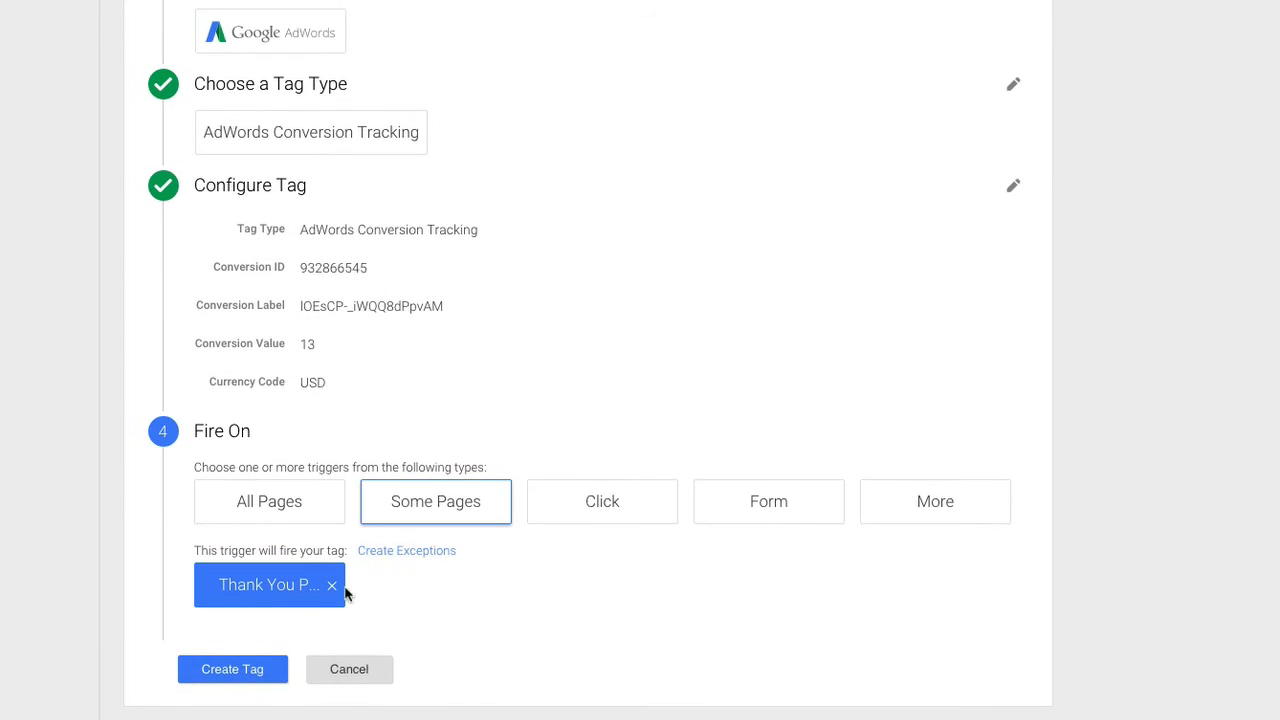
pyautogui.click(263, 670)
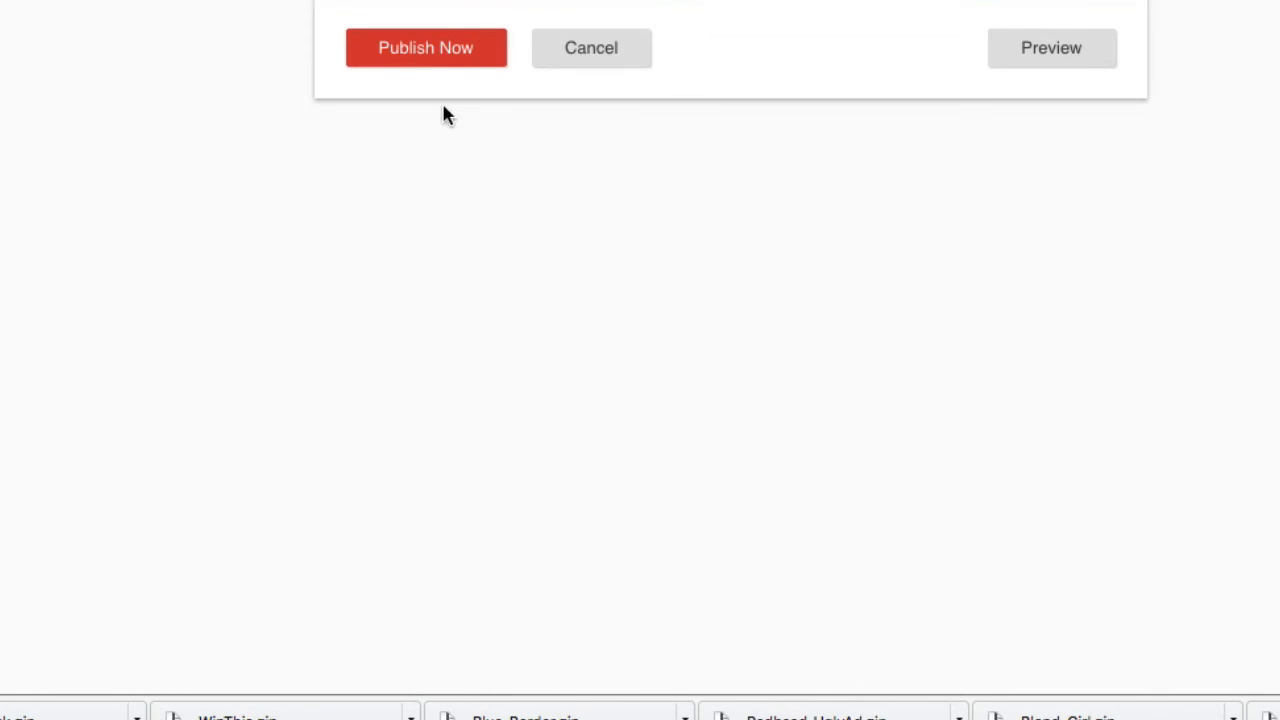
pyautogui.click(439, 52)
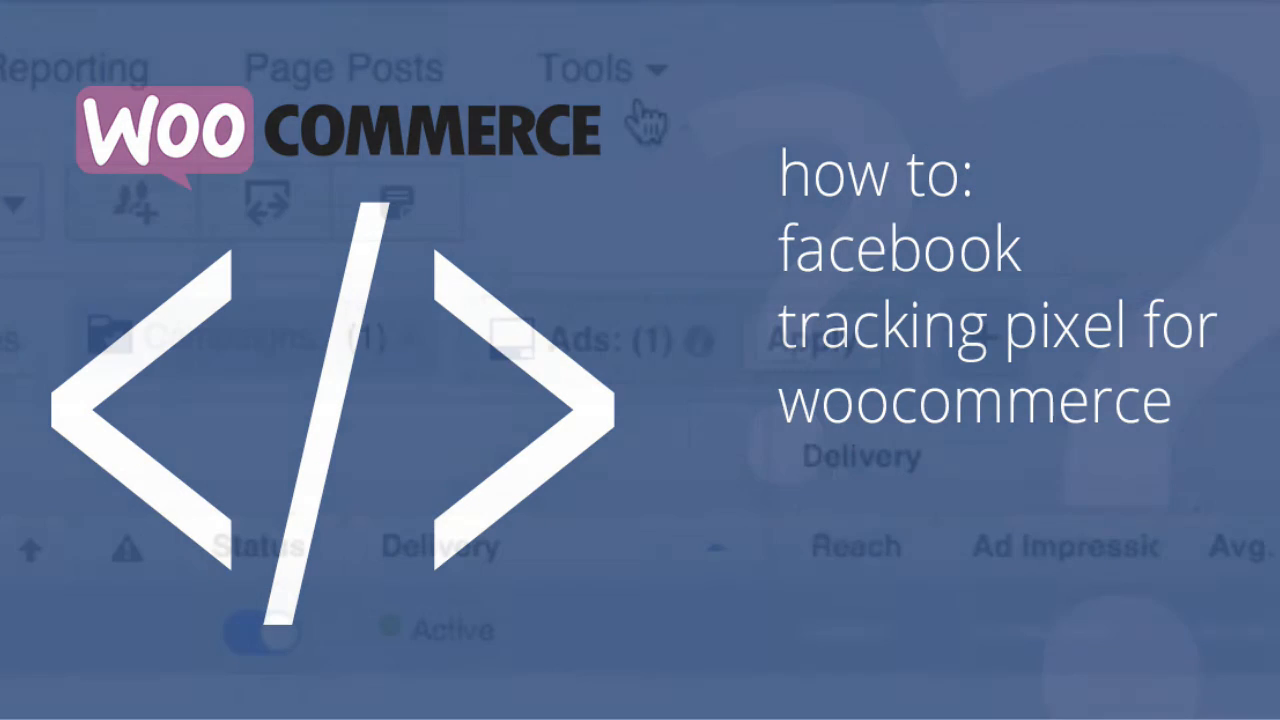
# - Switch to Facebook Ads Manager and open the Pixels page
pyautogui.click(634, 97)
pyautogui.click(654, 192)
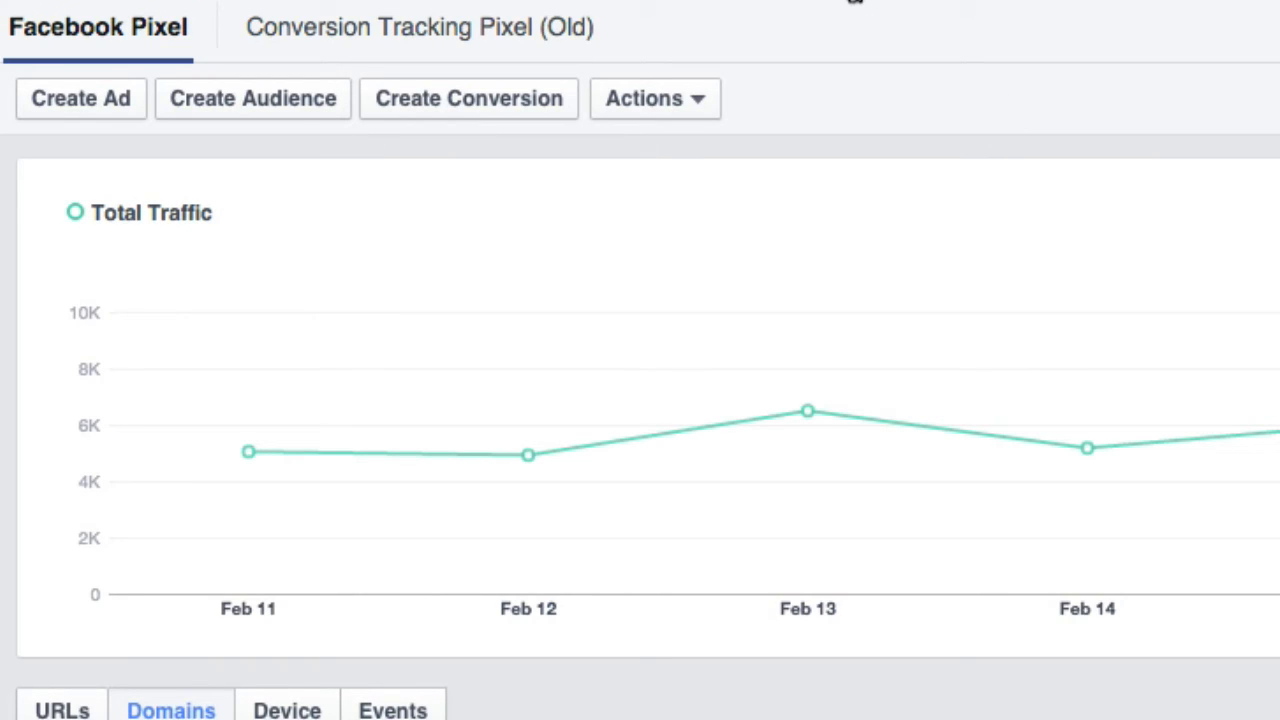
pyautogui.click(855, 2)
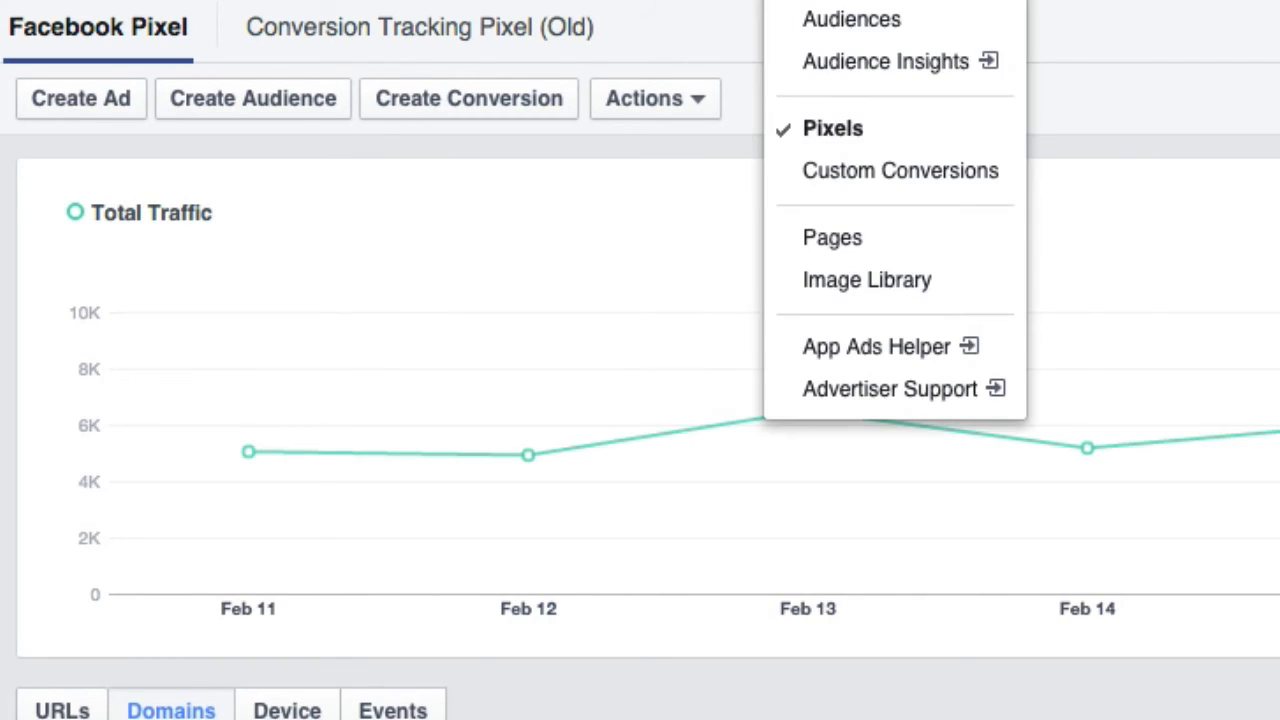
pyautogui.click(1169, 128)
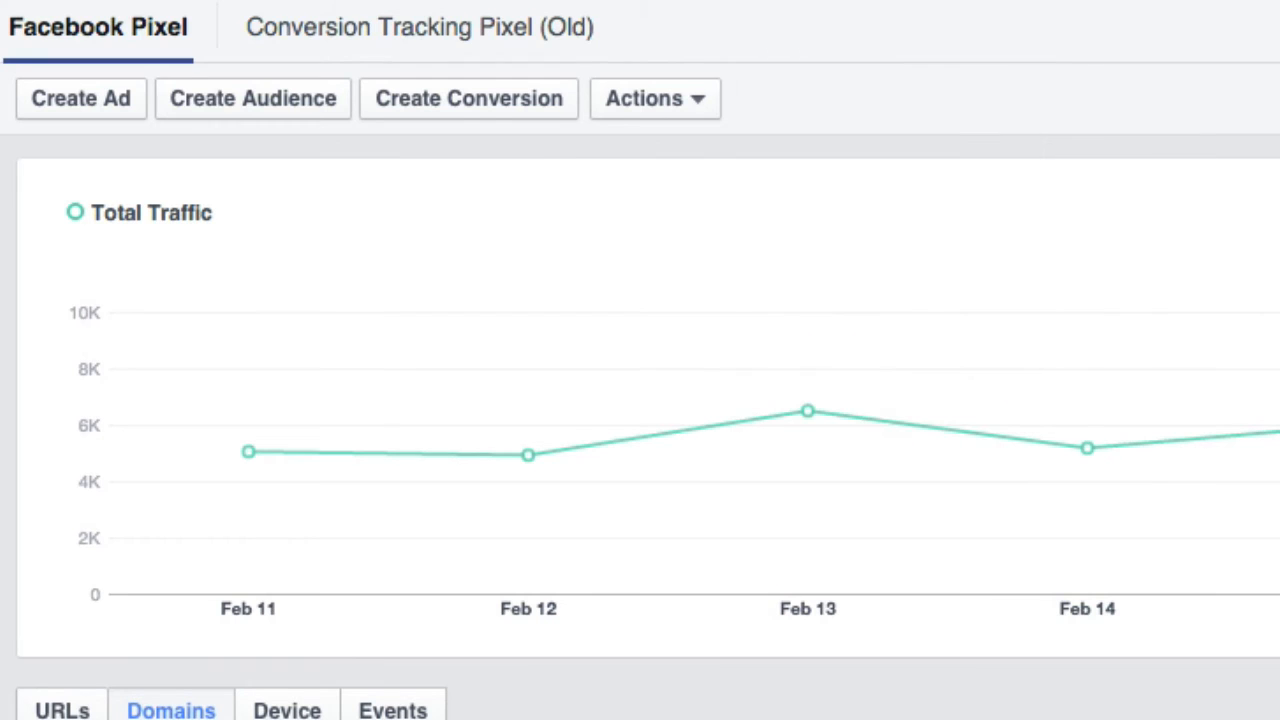
# - View the Facebook pixel's code and copy all of the base code
pyautogui.click(640, 105)
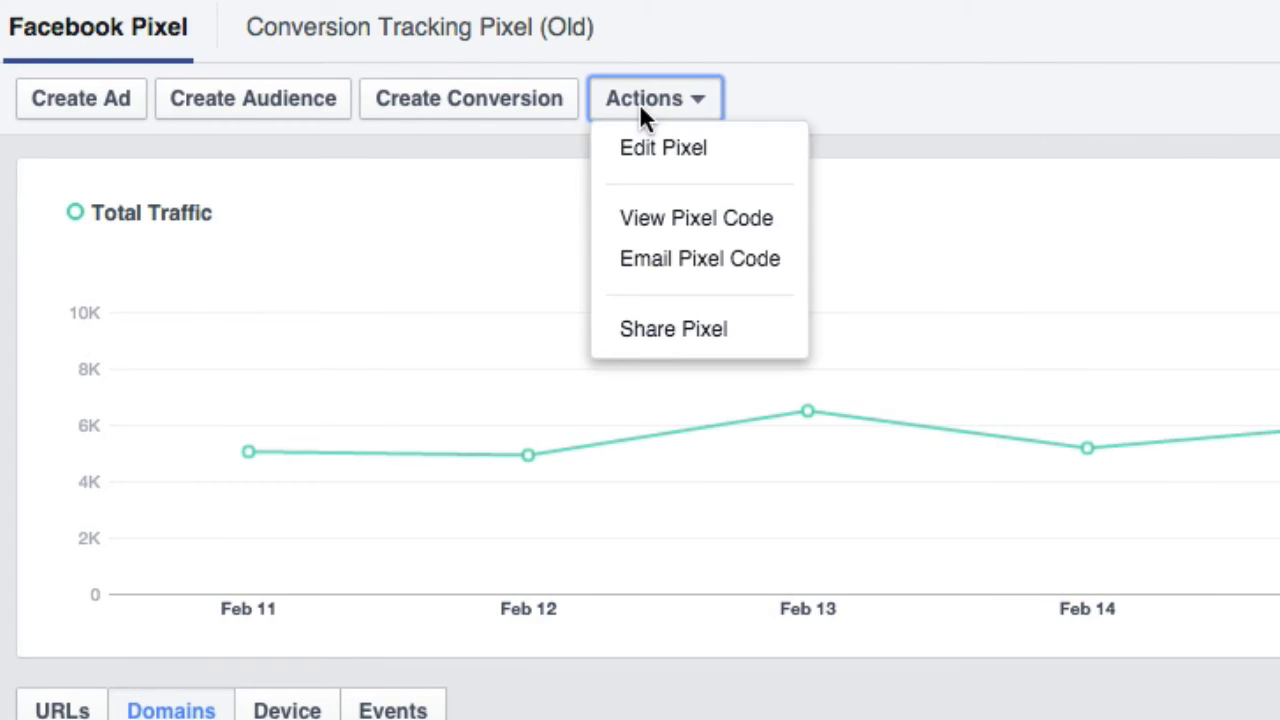
pyautogui.click(681, 218)
pyautogui.click(365, 318)
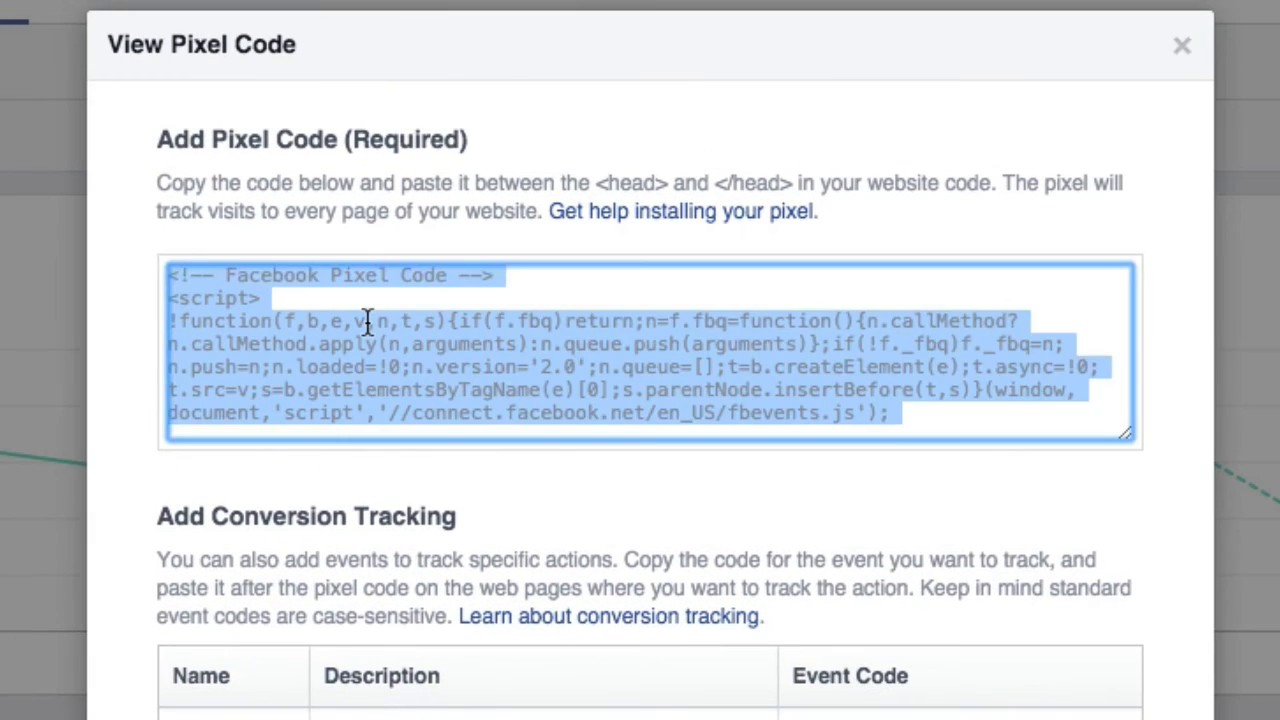
pyautogui.rightClick(367, 318)
pyautogui.click(445, 391)
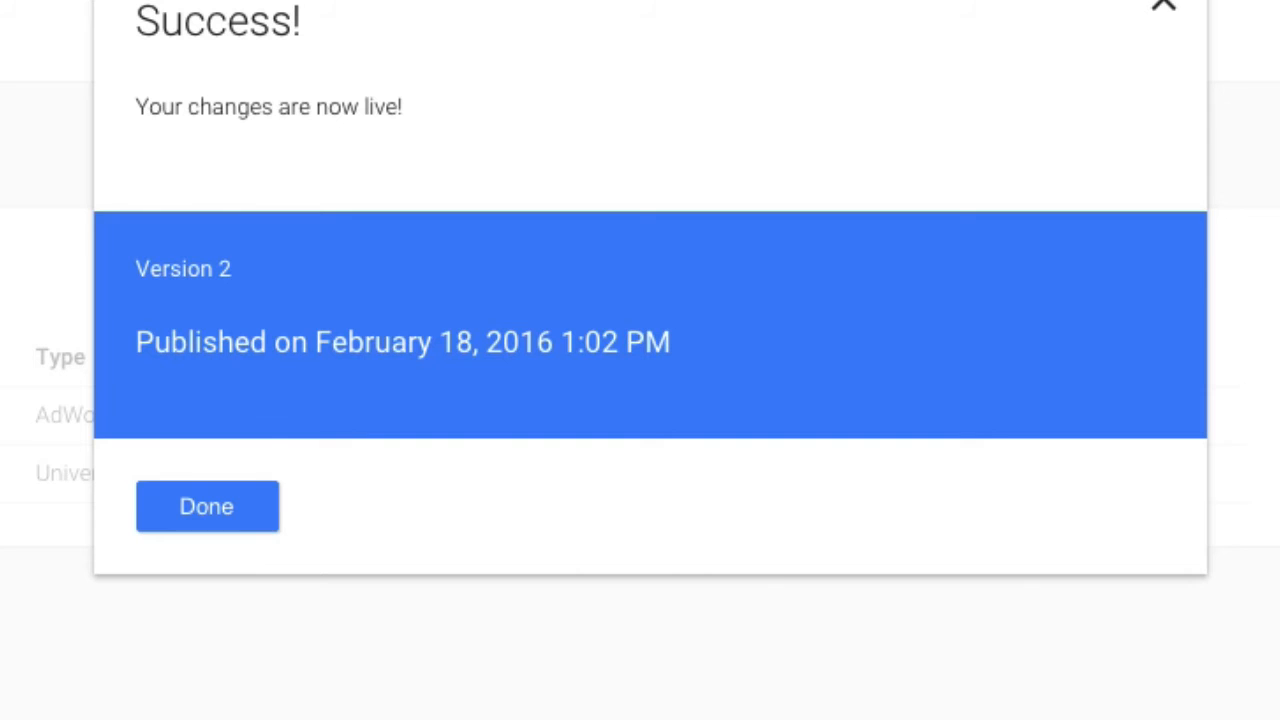
# - Switch back to Google Tag Manager, dismiss the publishing confirmation and start a new tag named Facebook Pixel
pyautogui.click(245, 508)
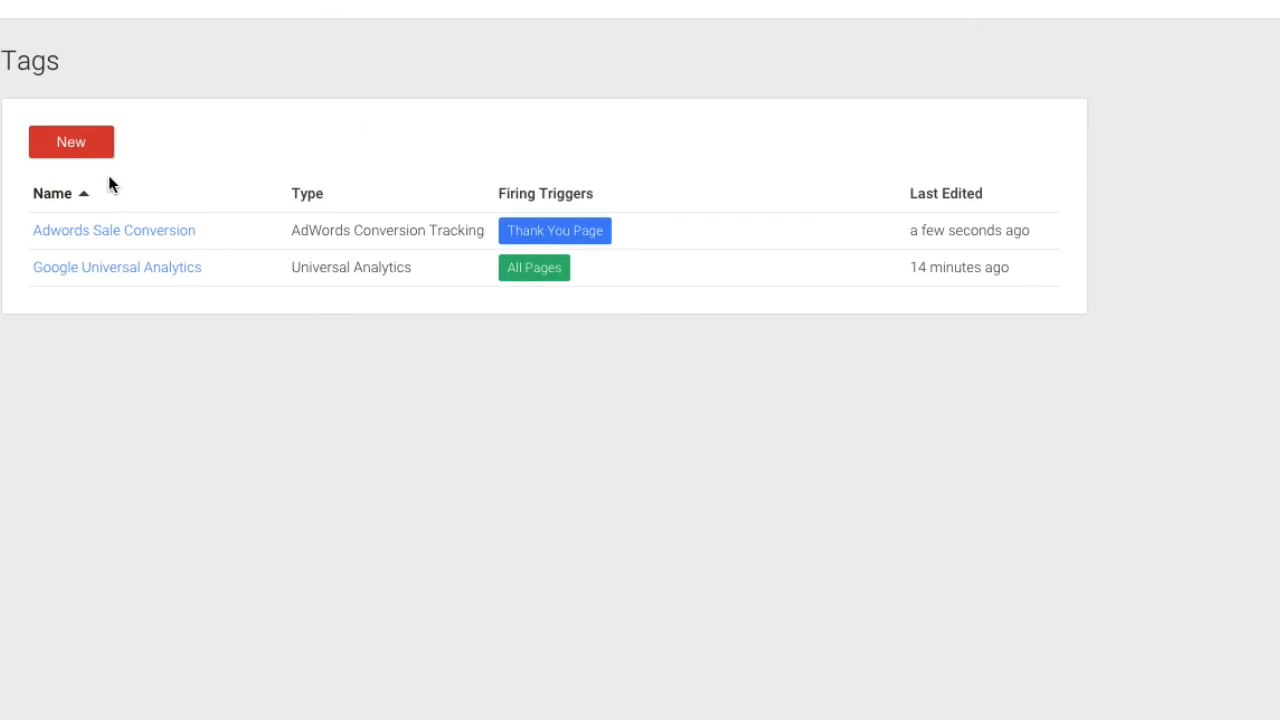
pyautogui.click(75, 146)
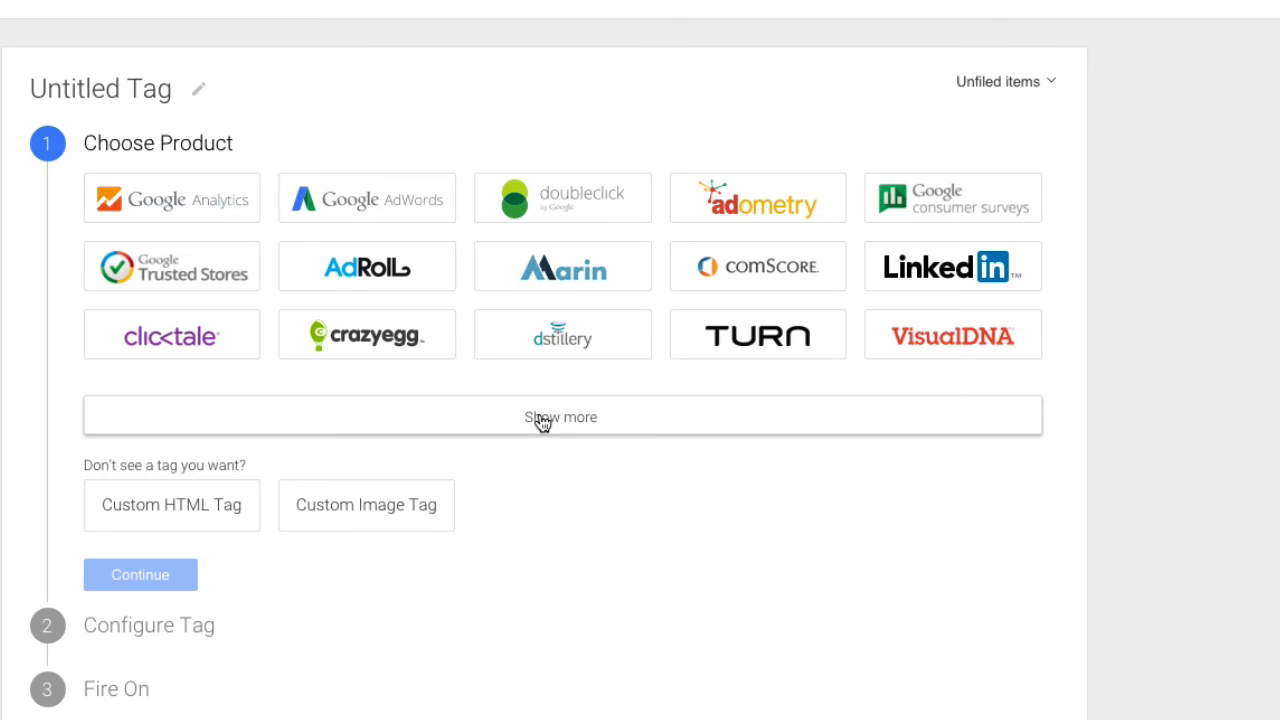
pyautogui.click(200, 91)
pyautogui.click(201, 91)
pyautogui.moveTo(201, 91); pyautogui.dragTo(9, 71)
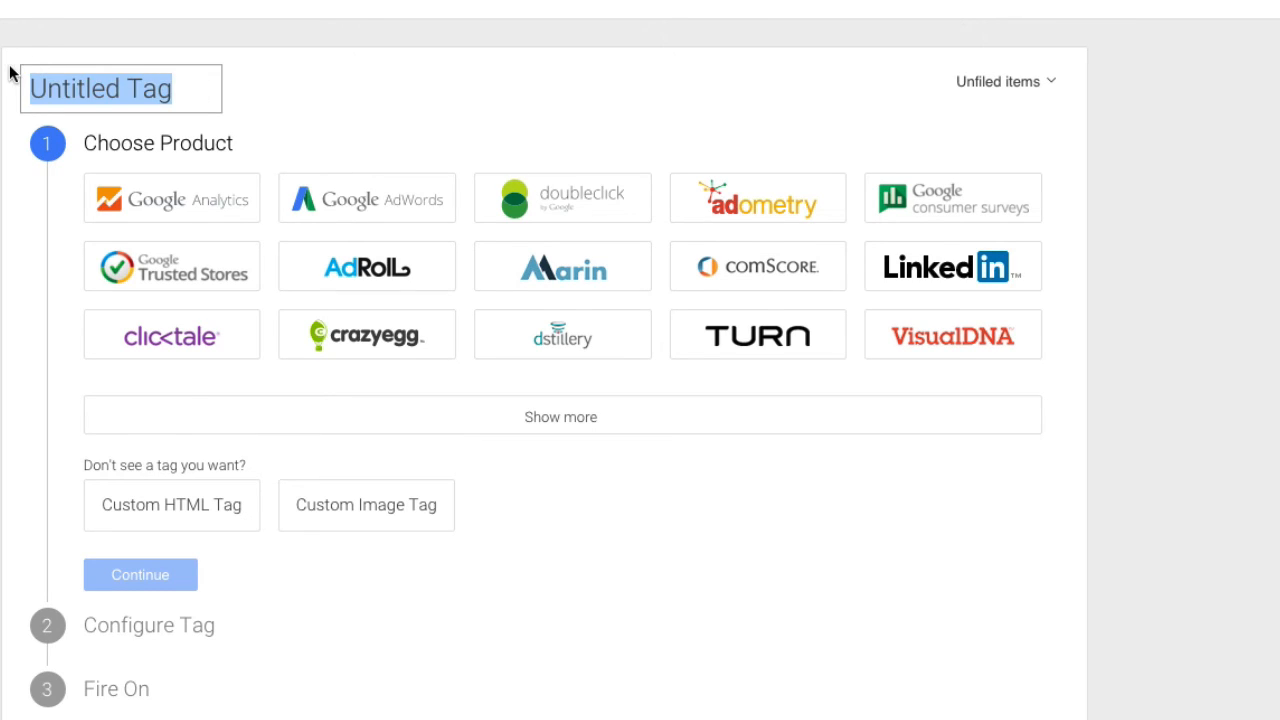
pyautogui.hotkey('ctrl', 'c')
pyautogui.write('F')
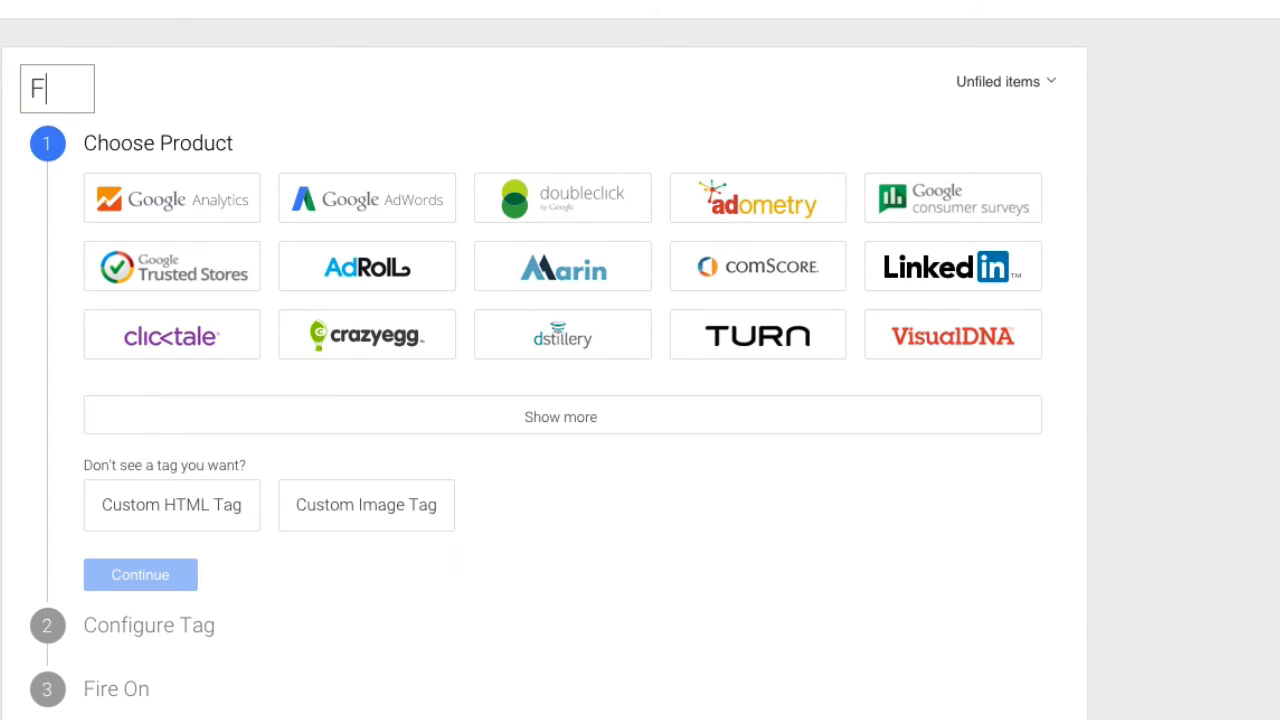
pyautogui.write('acebo')
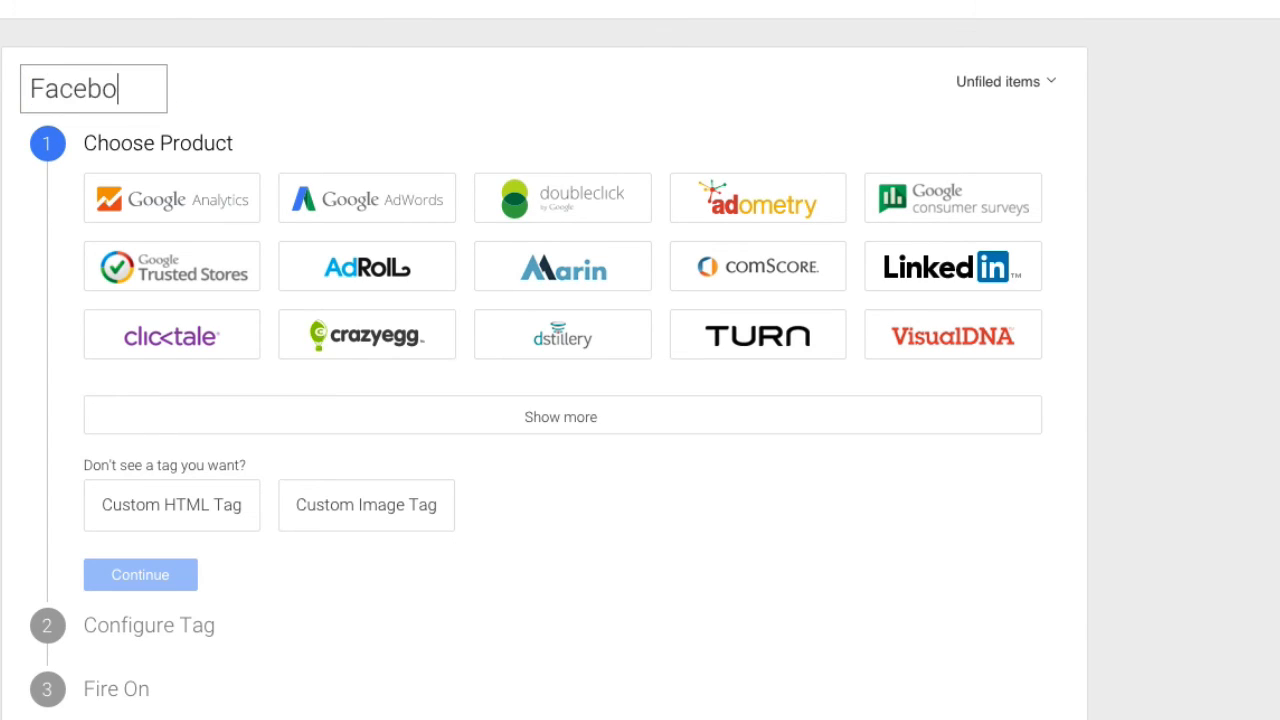
pyautogui.write('ok Pixel')
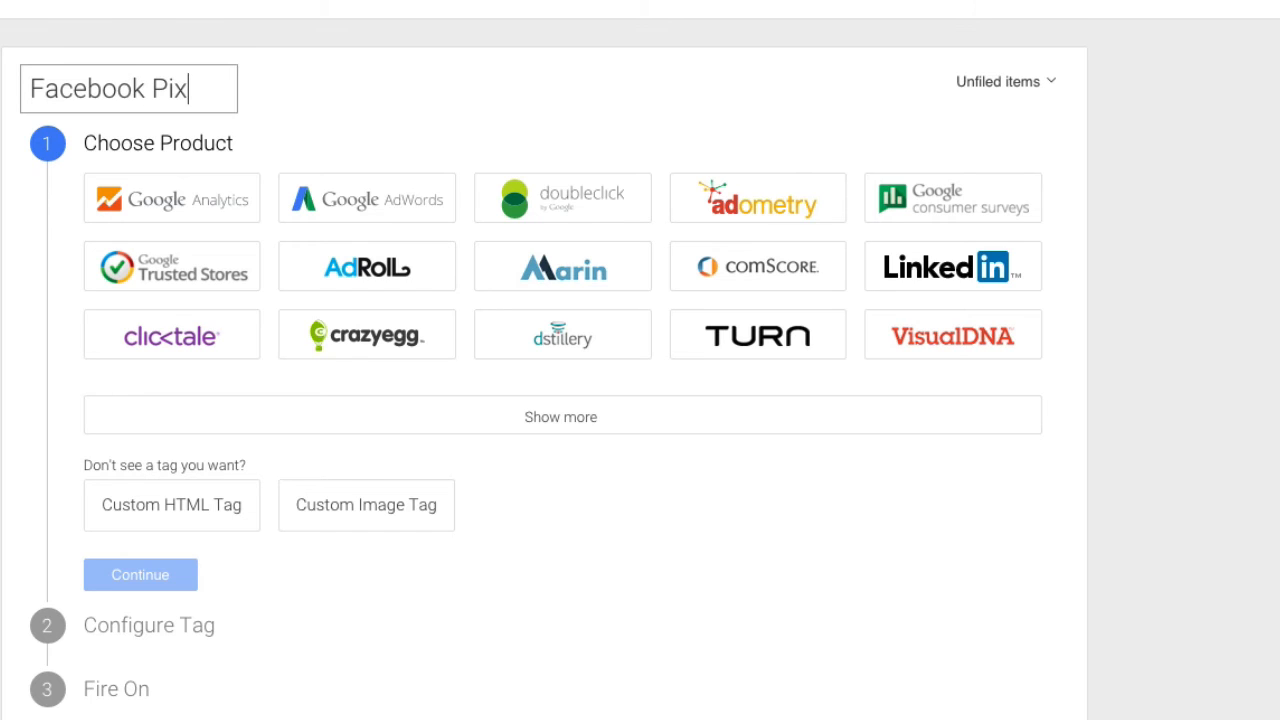
# - Make it a Custom HTML Tag containing the copied Facebook pixel code and set it to fire on All Pages
pyautogui.click(216, 498)
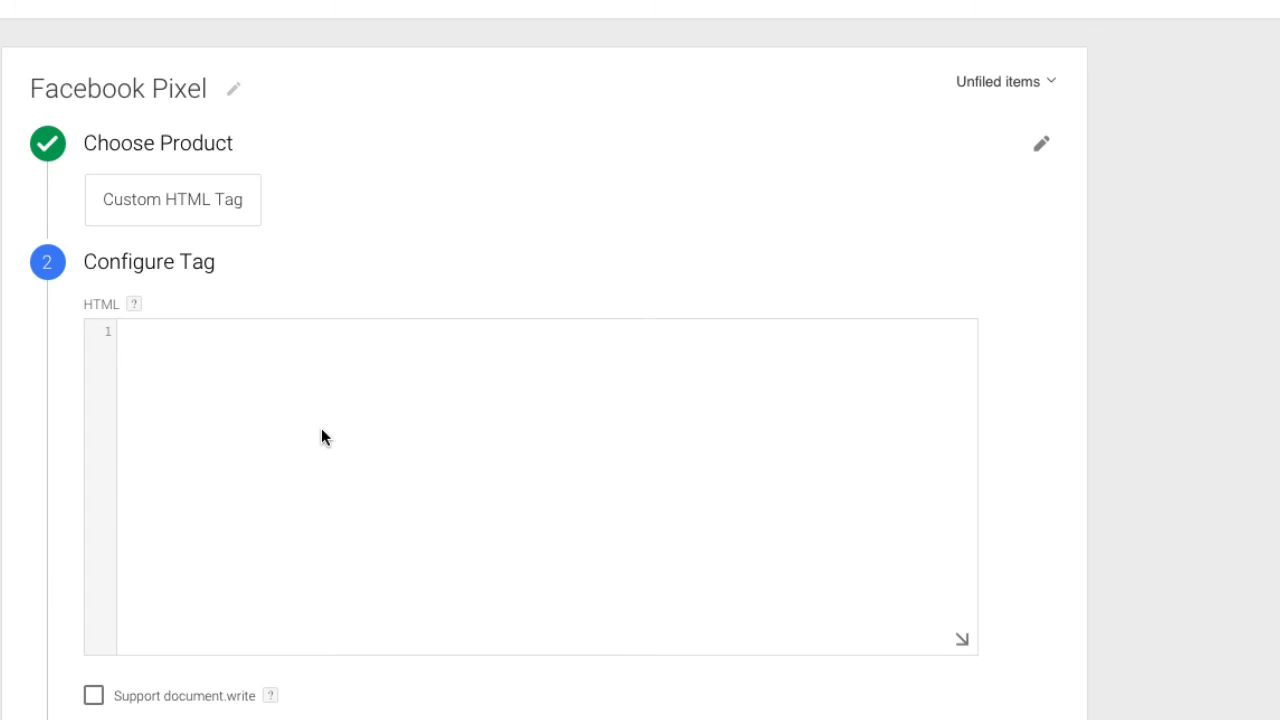
pyautogui.hotkey('ctrl', 'v')
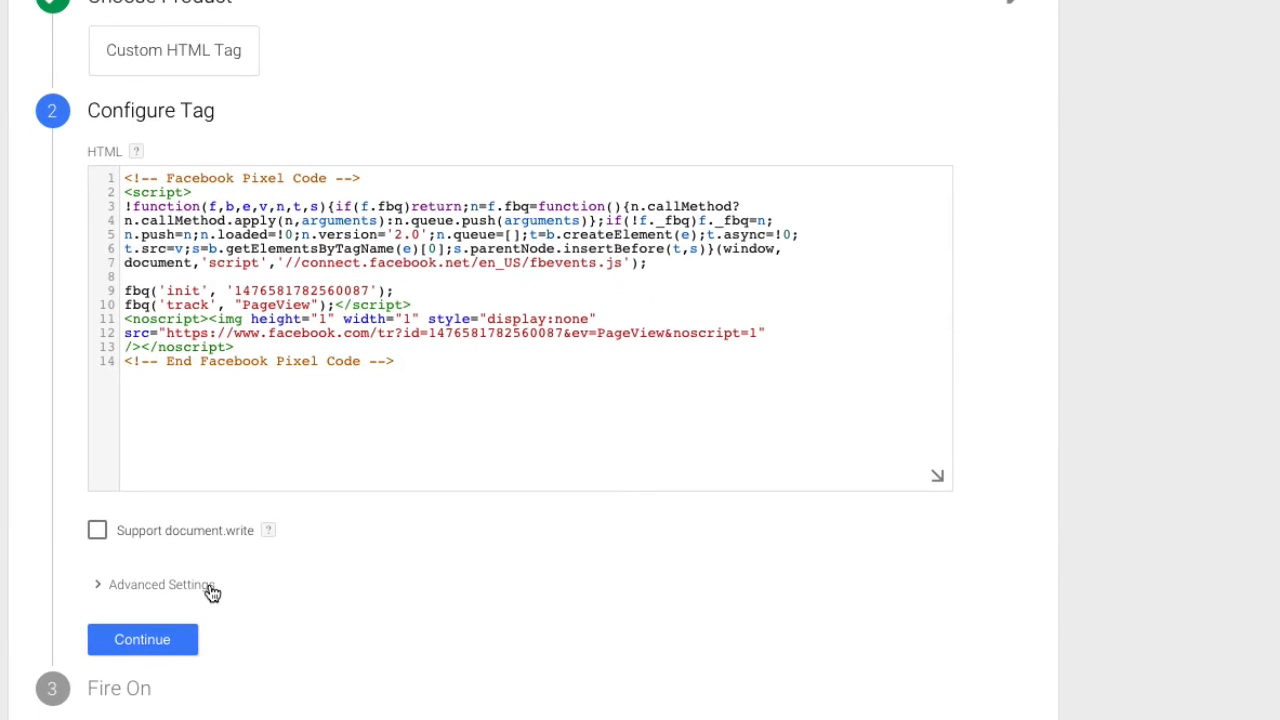
pyautogui.click(180, 637)
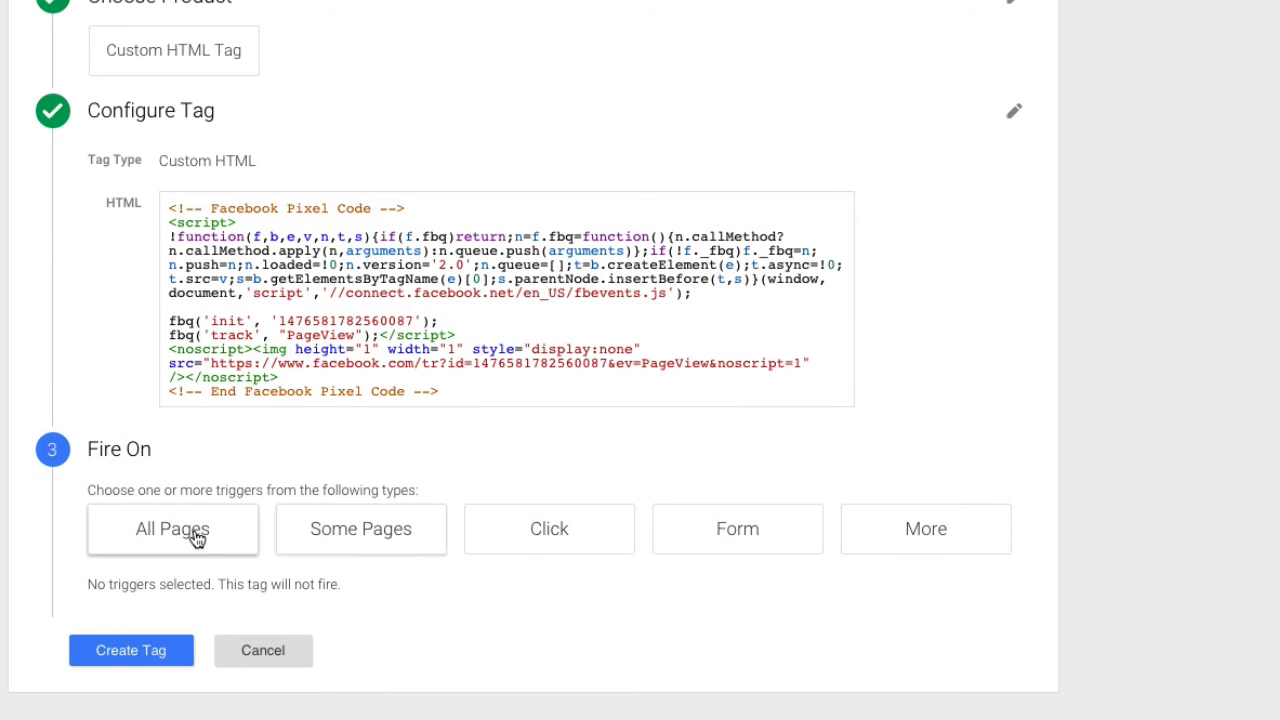
pyautogui.click(197, 538)
pyautogui.scroll(-1, 194, 532)
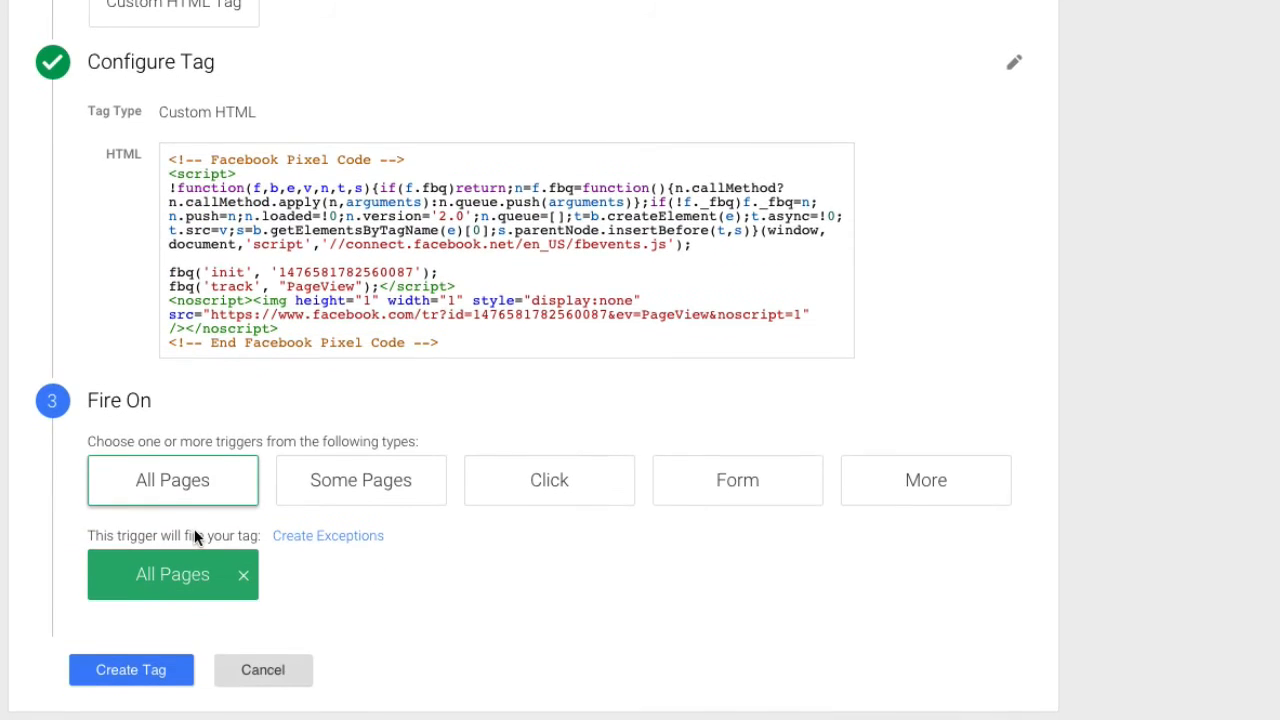
# - Reopen the Facebook Pixel tag's configuration and set its advanced tag firing option to Once per page
pyautogui.click(177, 131)
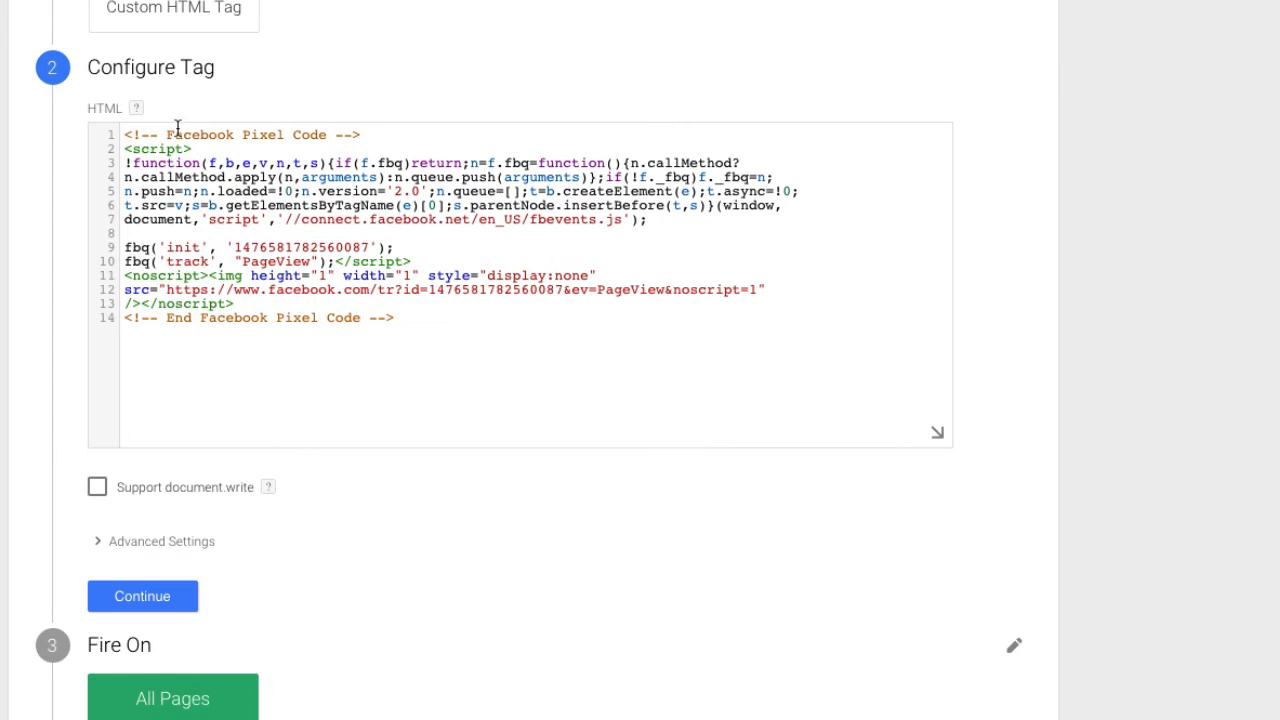
pyautogui.click(130, 541)
pyautogui.scroll(-2, 466, 577)
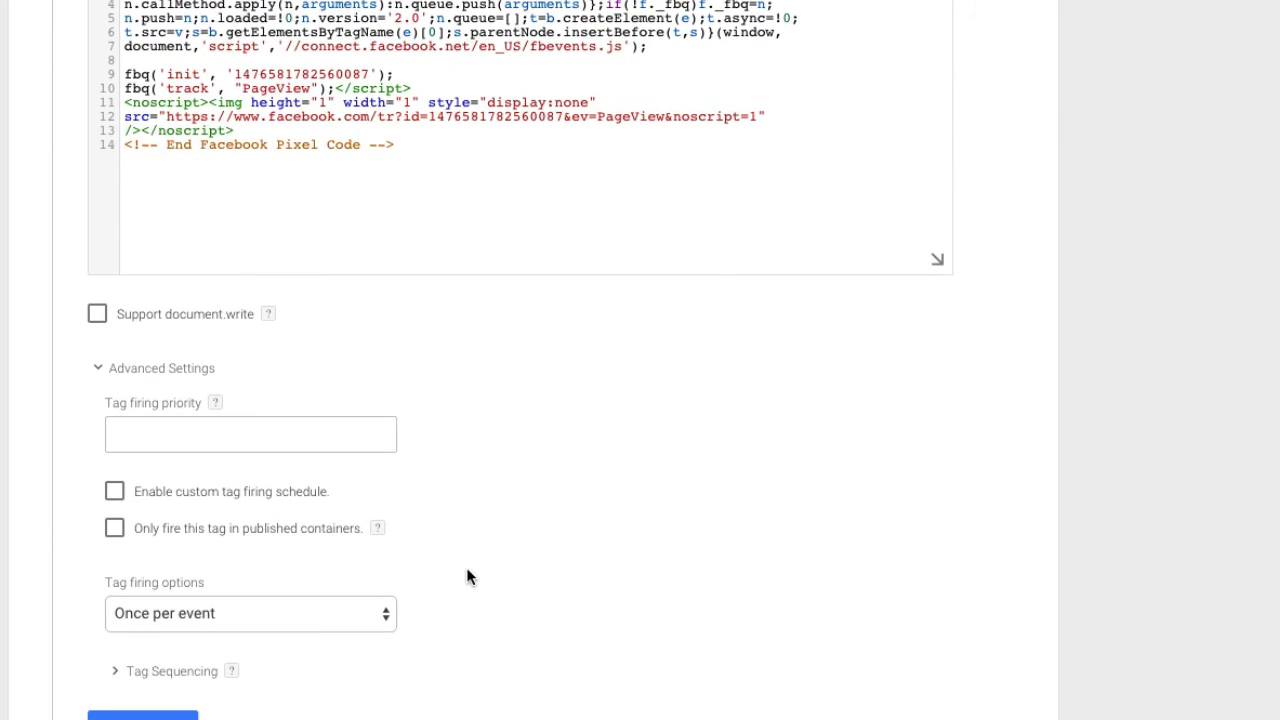
pyautogui.click(284, 614)
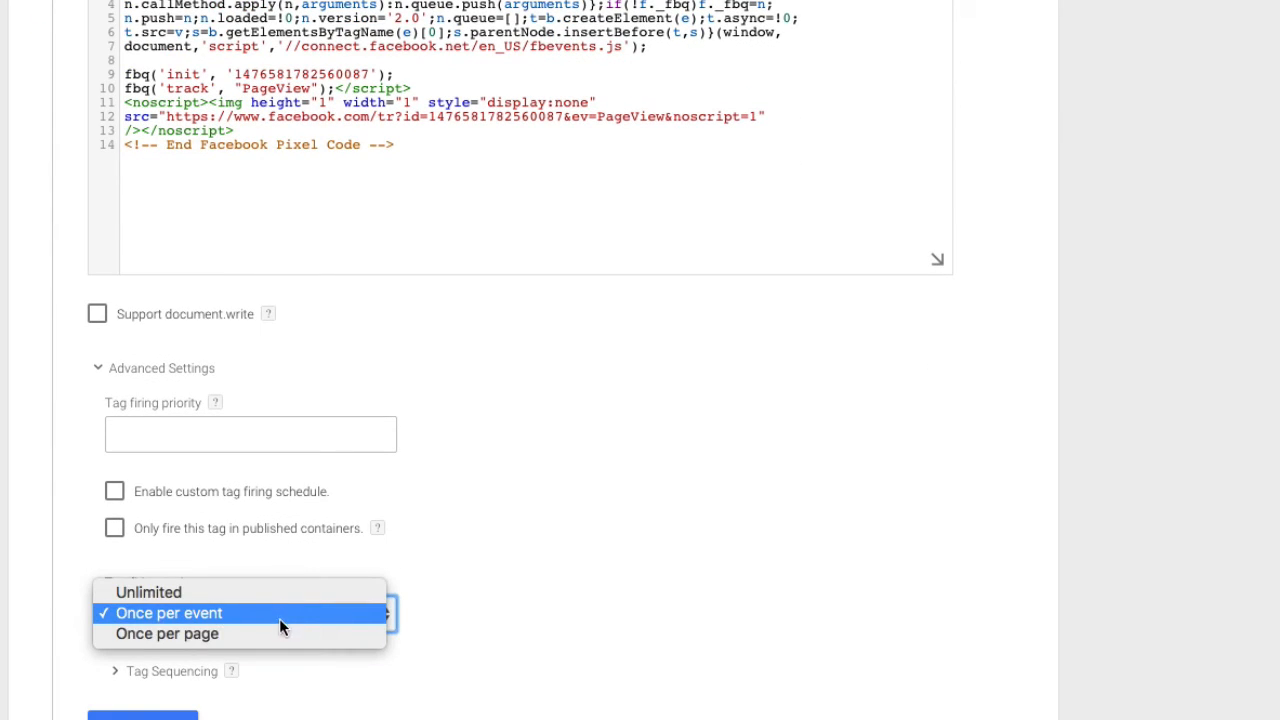
pyautogui.click(278, 628)
pyautogui.scroll(-1, 457, 619)
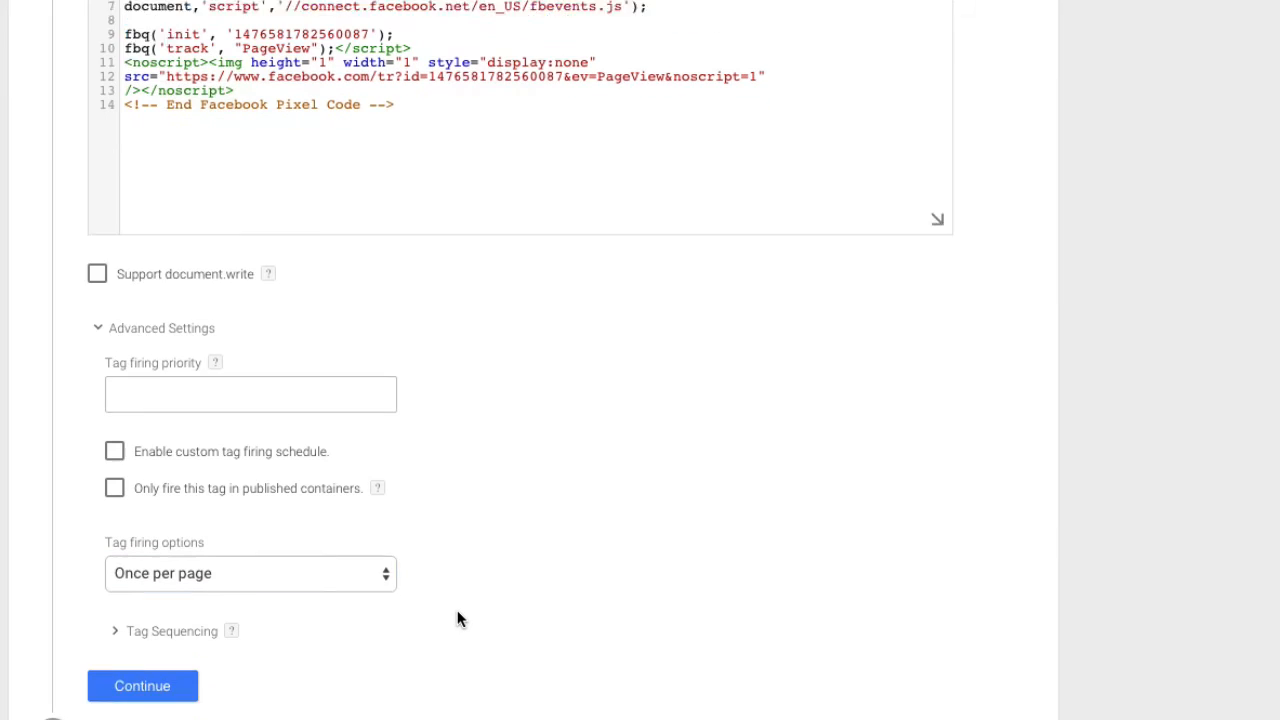
pyautogui.click(178, 630)
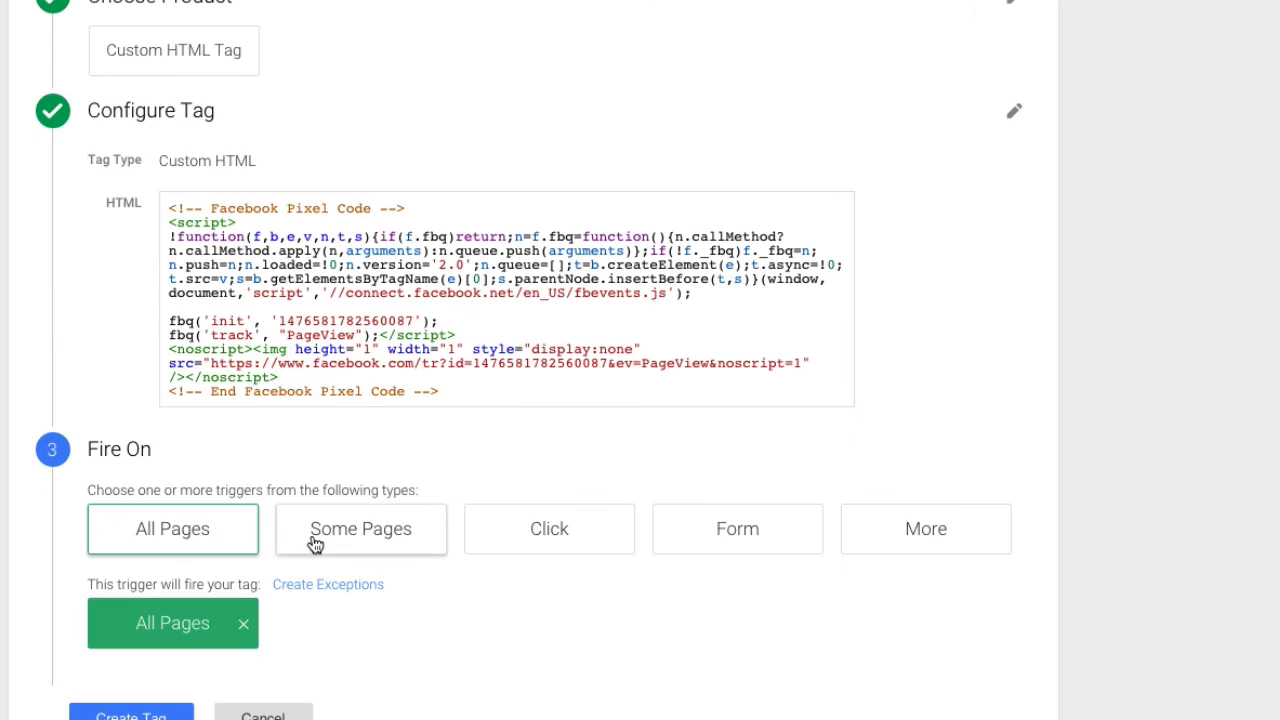
# - Create the Facebook Pixel tag, publish the container with it and dismiss the publishing confirmation
pyautogui.scroll(-1, 391, 651)
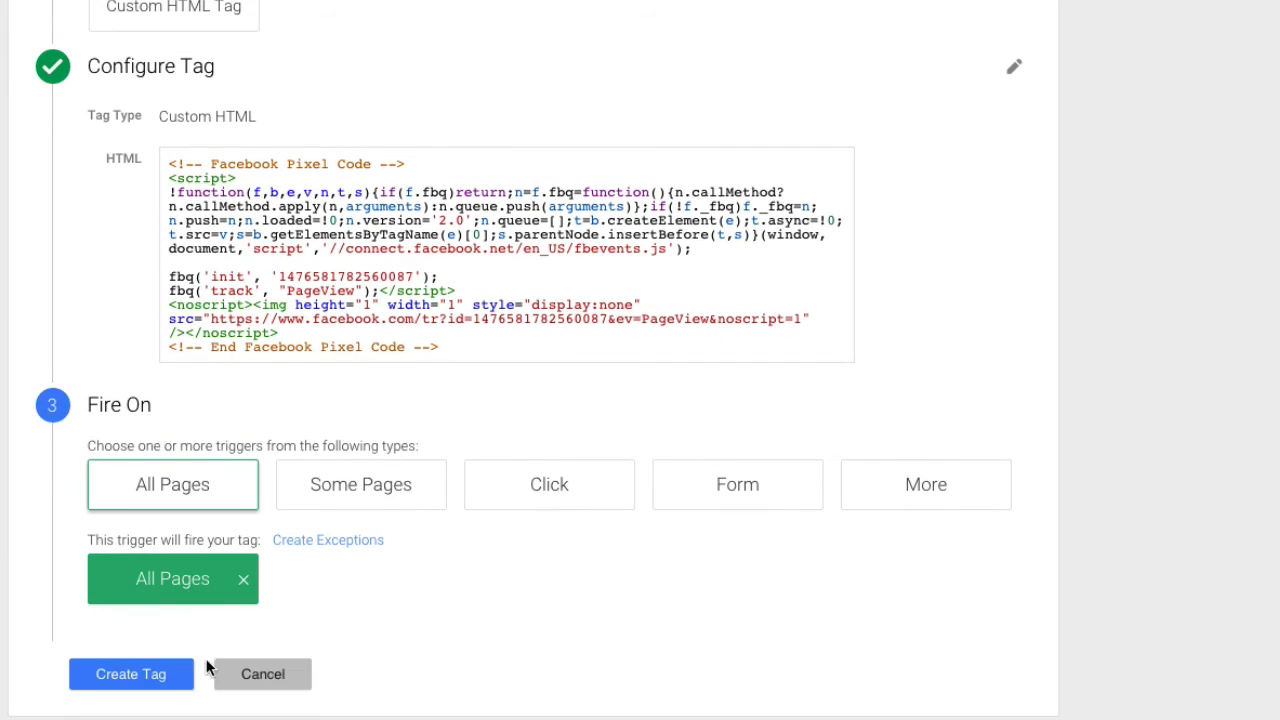
pyautogui.click(148, 686)
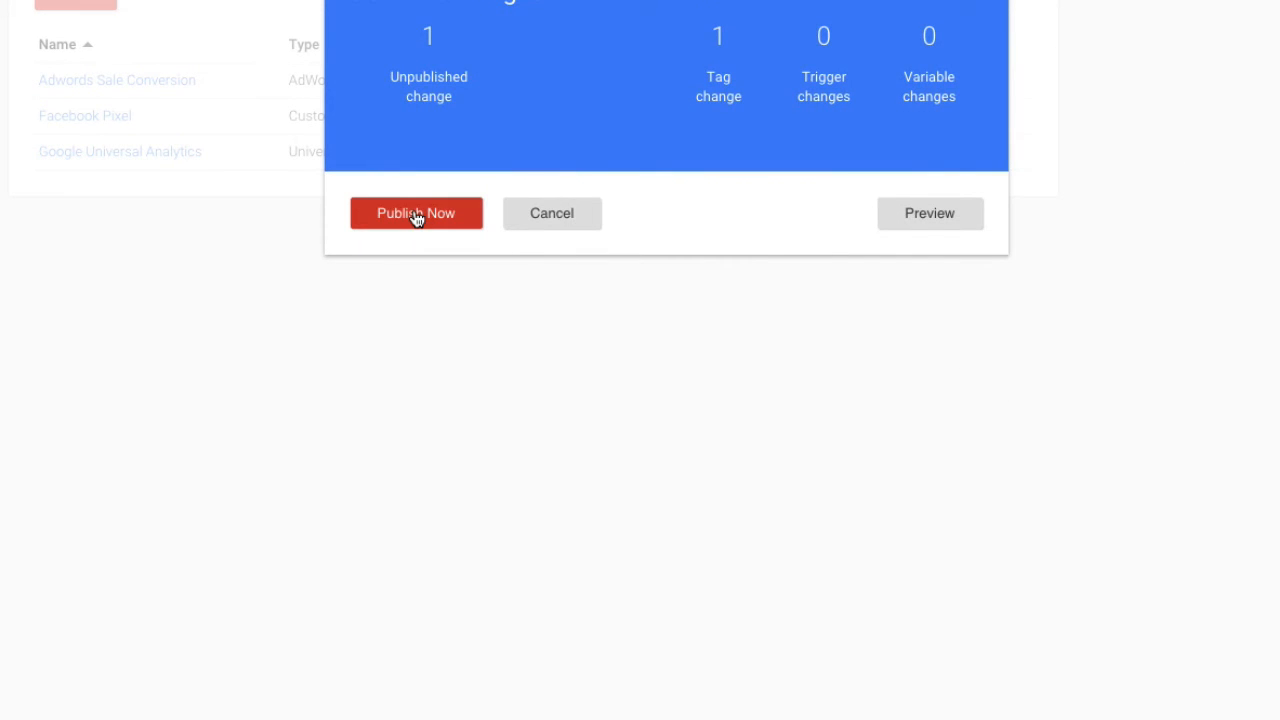
pyautogui.click(417, 214)
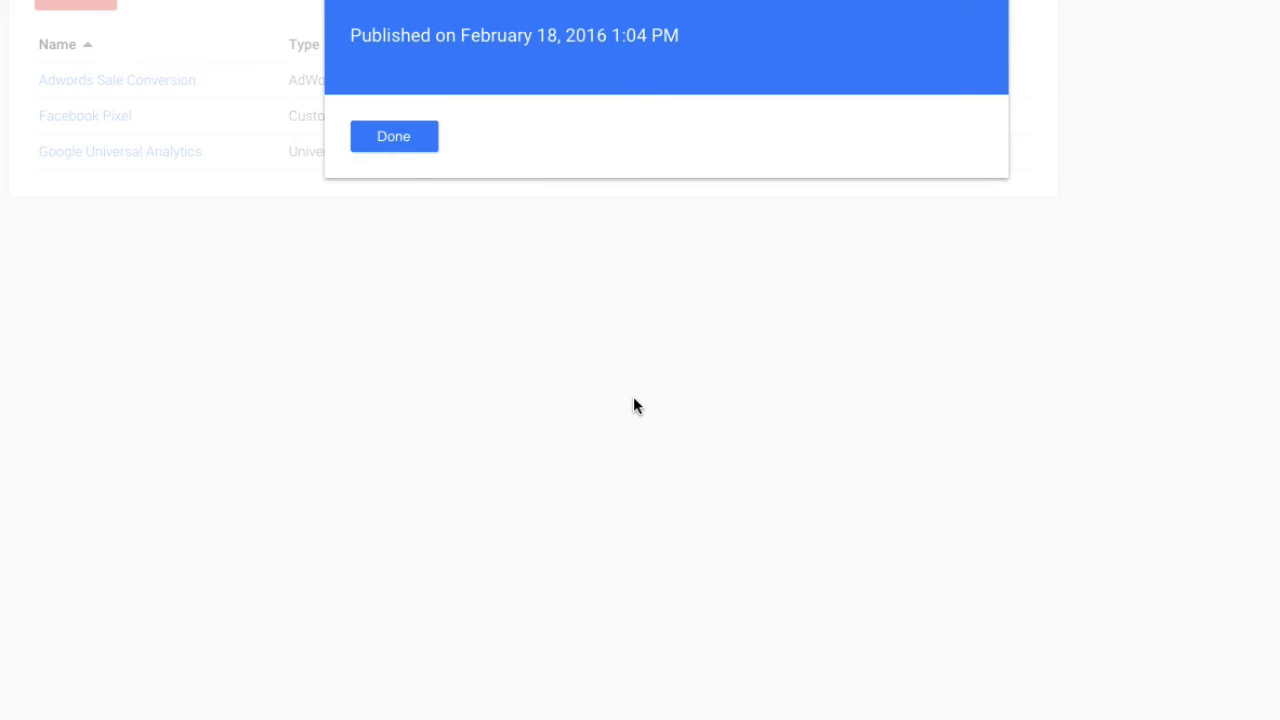
pyautogui.click(391, 146)
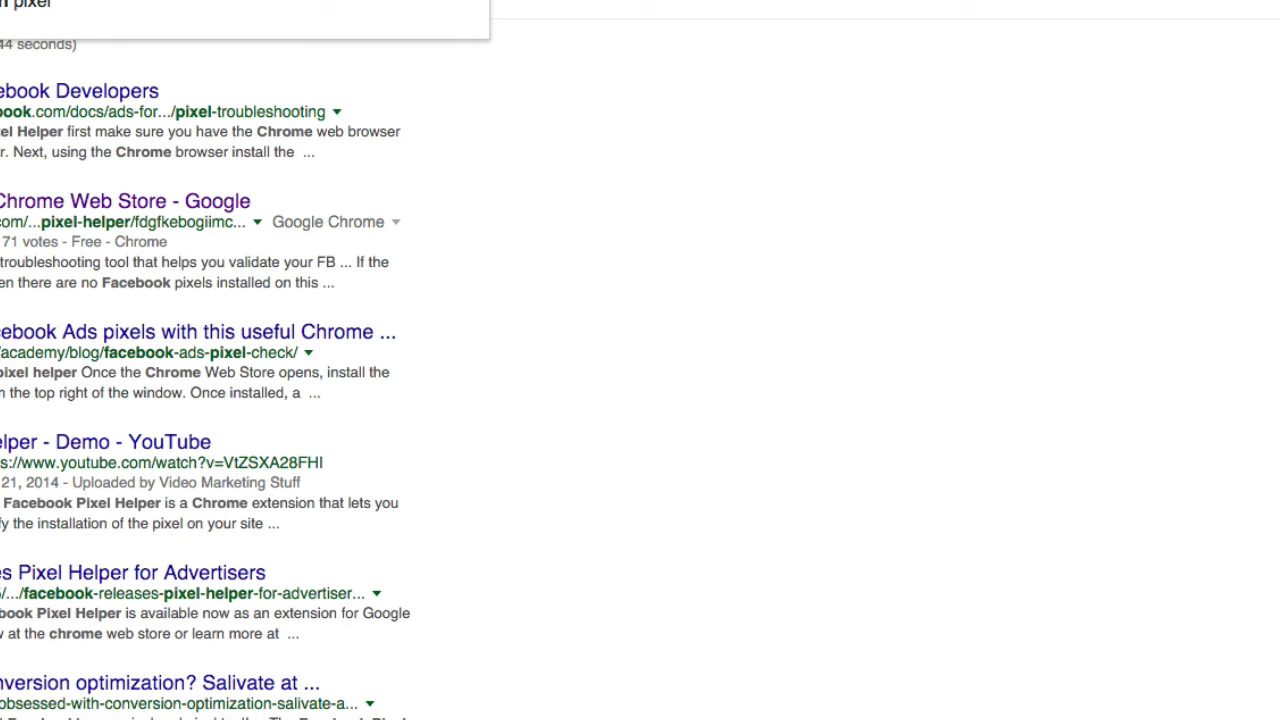
# - Search Google for the Pixel Helper and Tag Assistant Chrome extensions and open Tag Assistant's Chrome Web Store page
pyautogui.write('hel')
pyautogui.press('Return')
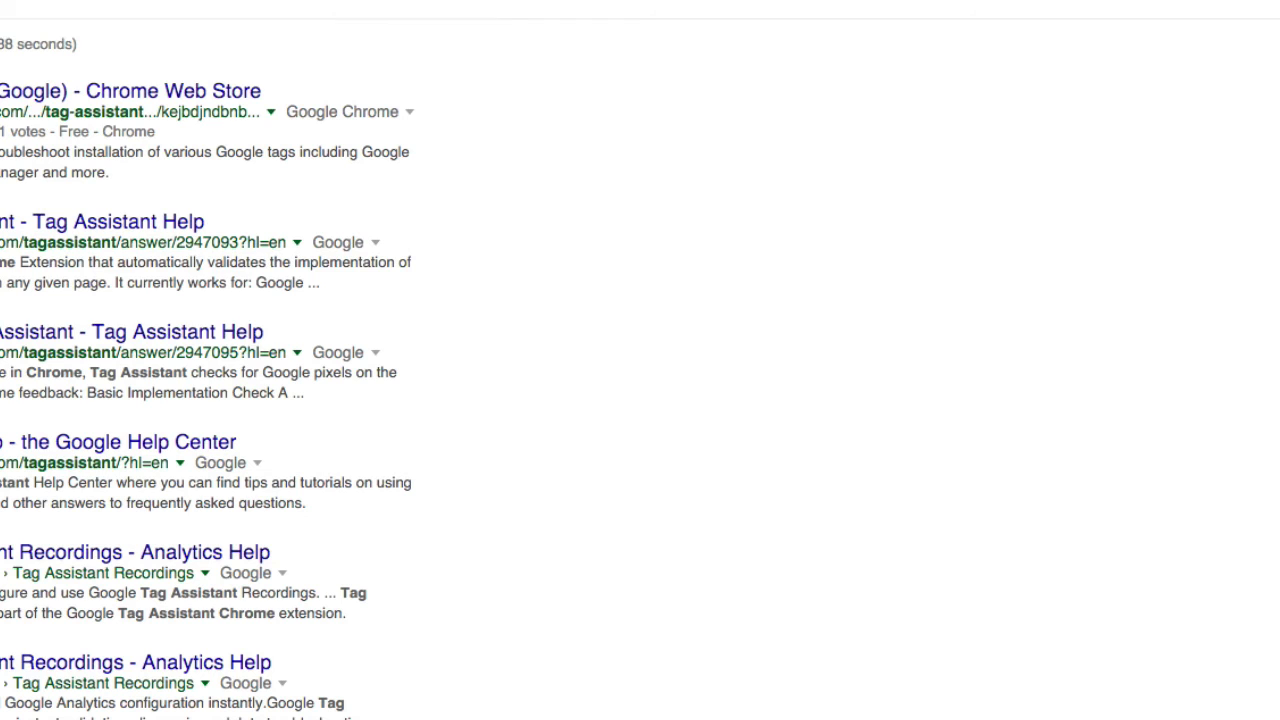
pyautogui.click(142, 92)
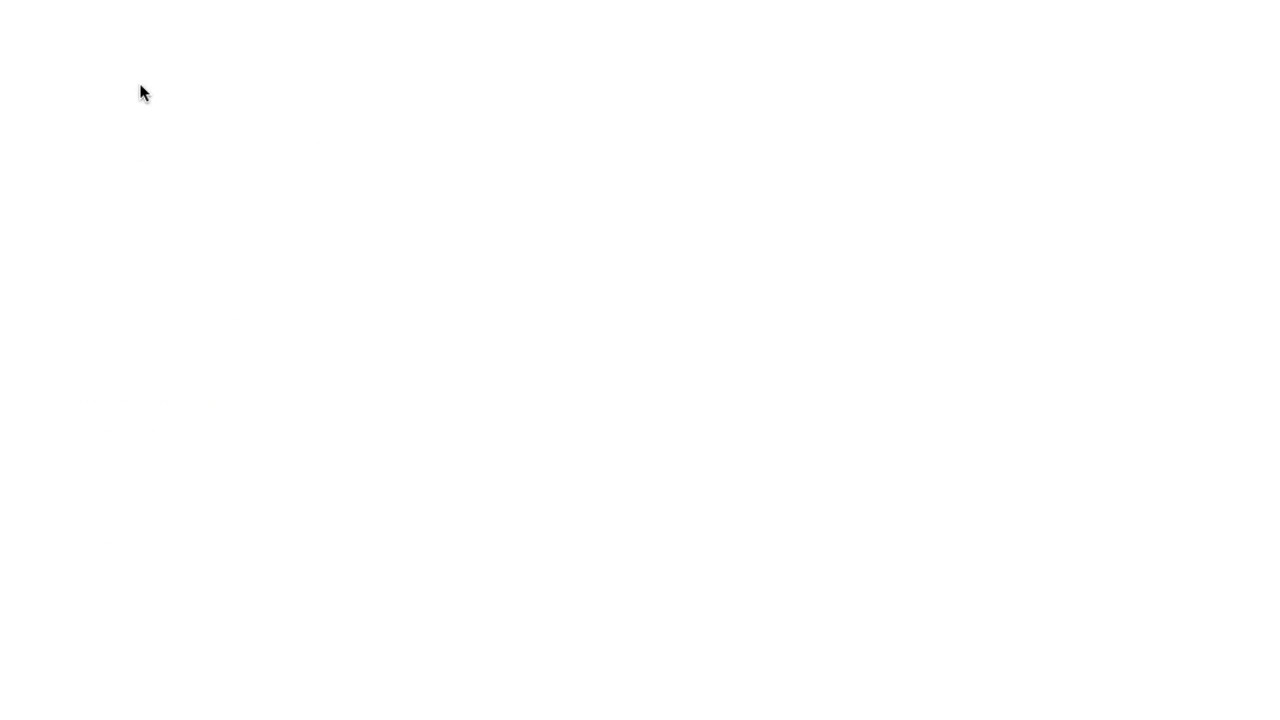